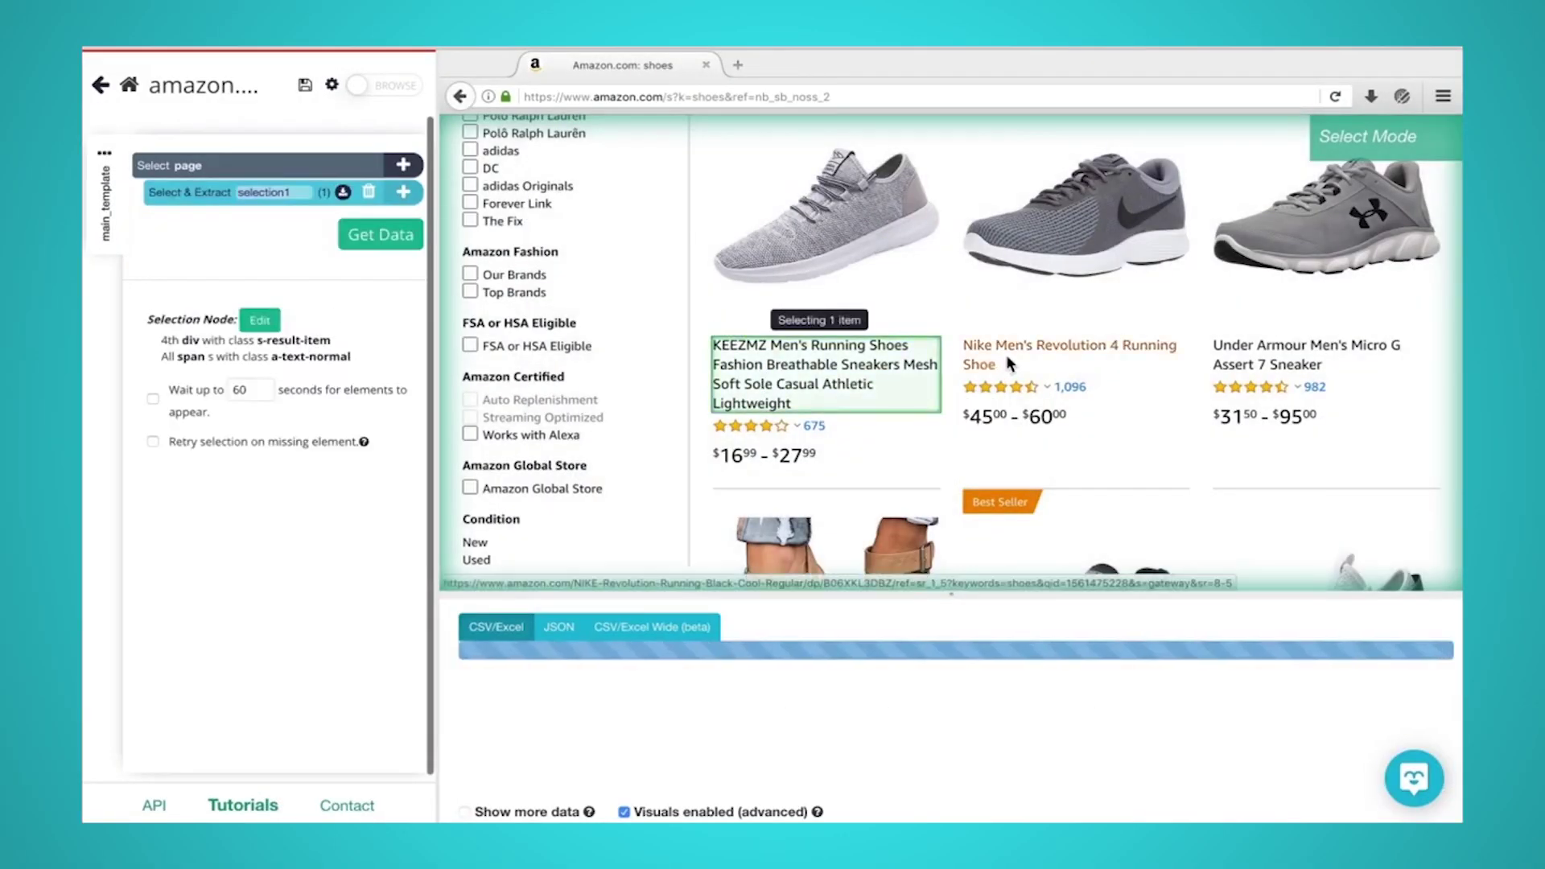
- Click the Nike title to select all similar product titles, and enlarge the data preview
click(1007, 357)
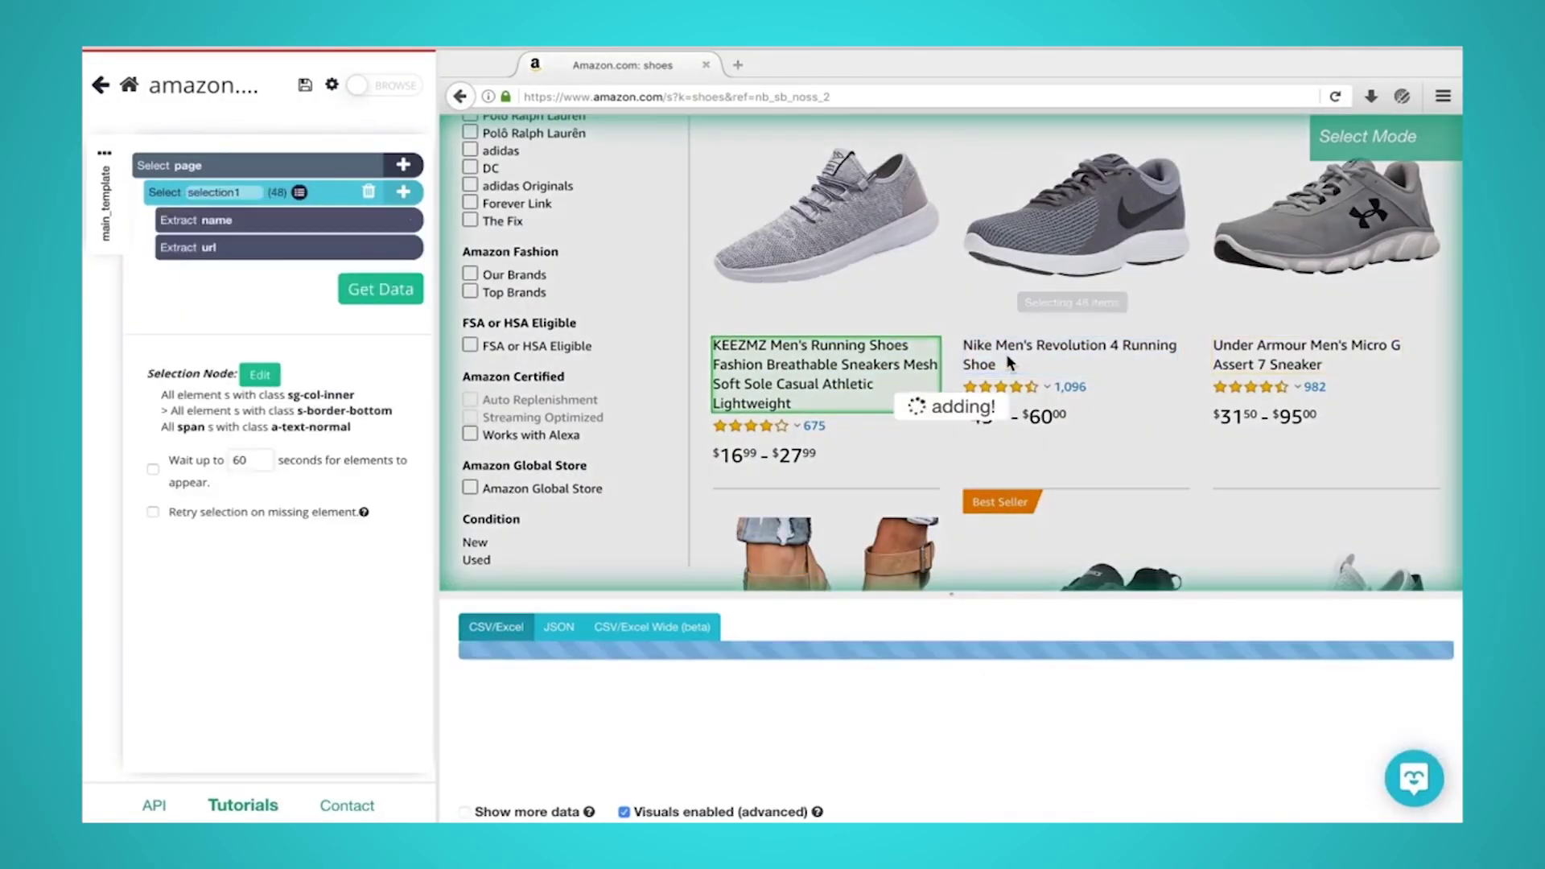
drag(874, 597, 874, 478)
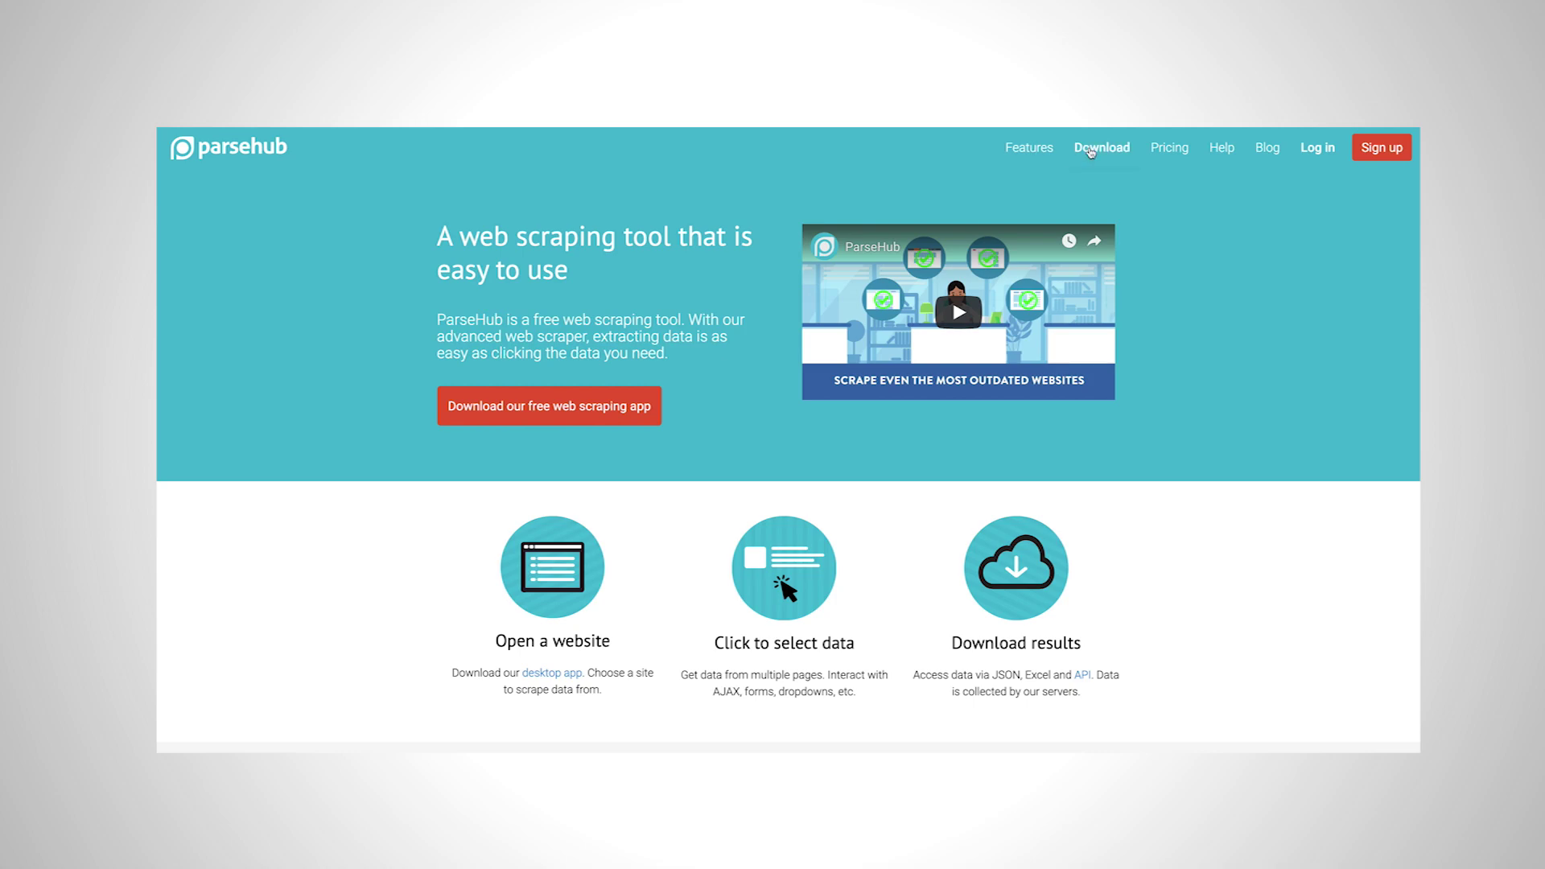
- Go to the ParseHub Download page and choose the Windows installation instructions
click(1091, 153)
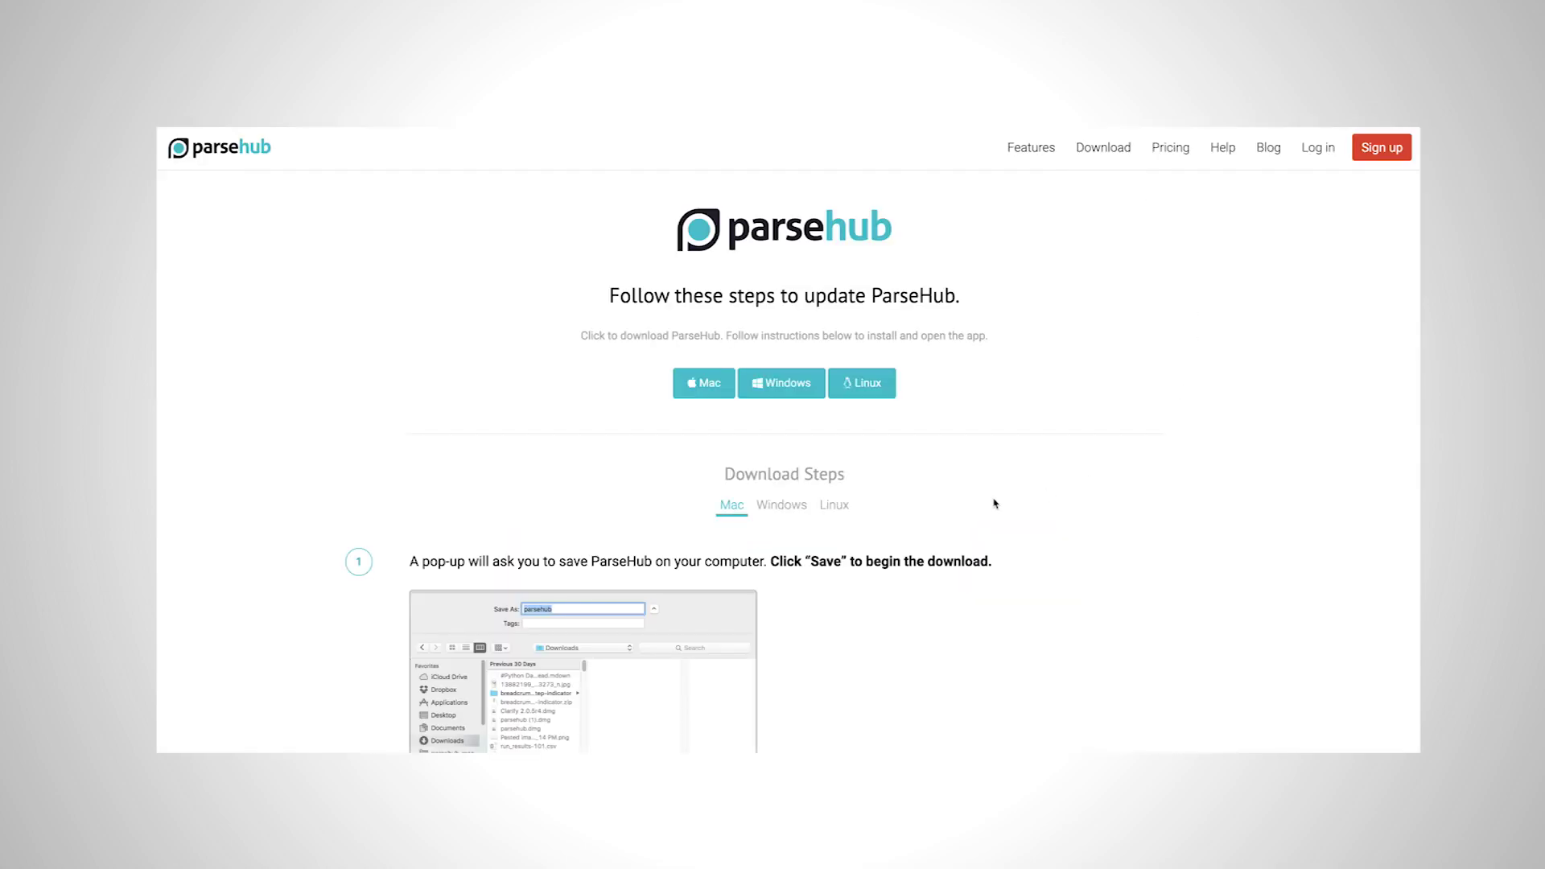
click(784, 397)
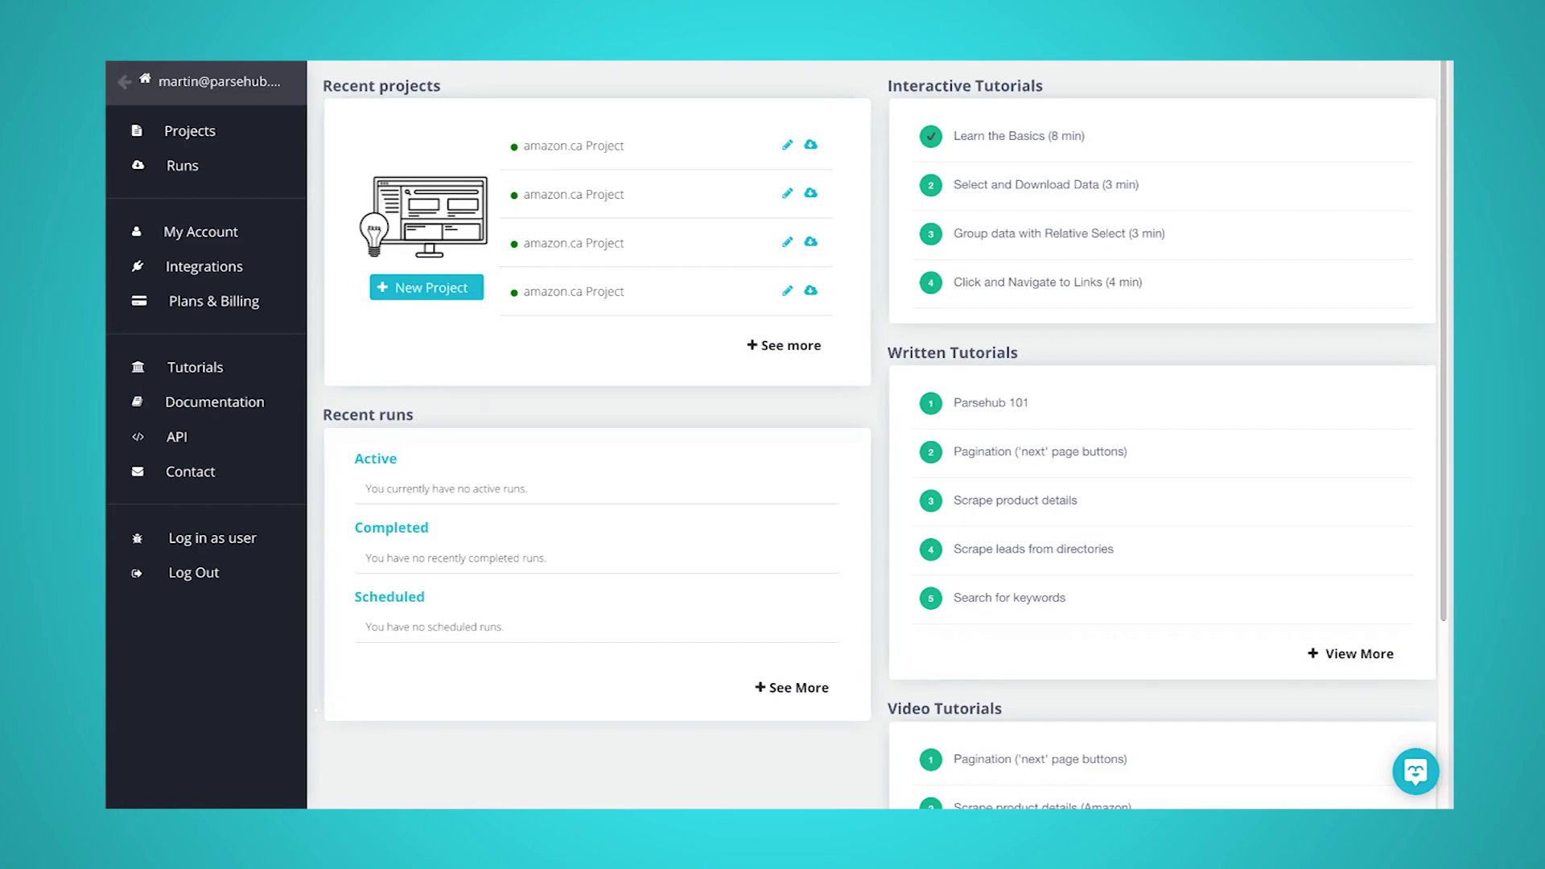
- Start a new project on the pasted 1992–93 FA Premier League Wikipedia URL
click(457, 288)
click(328, 152)
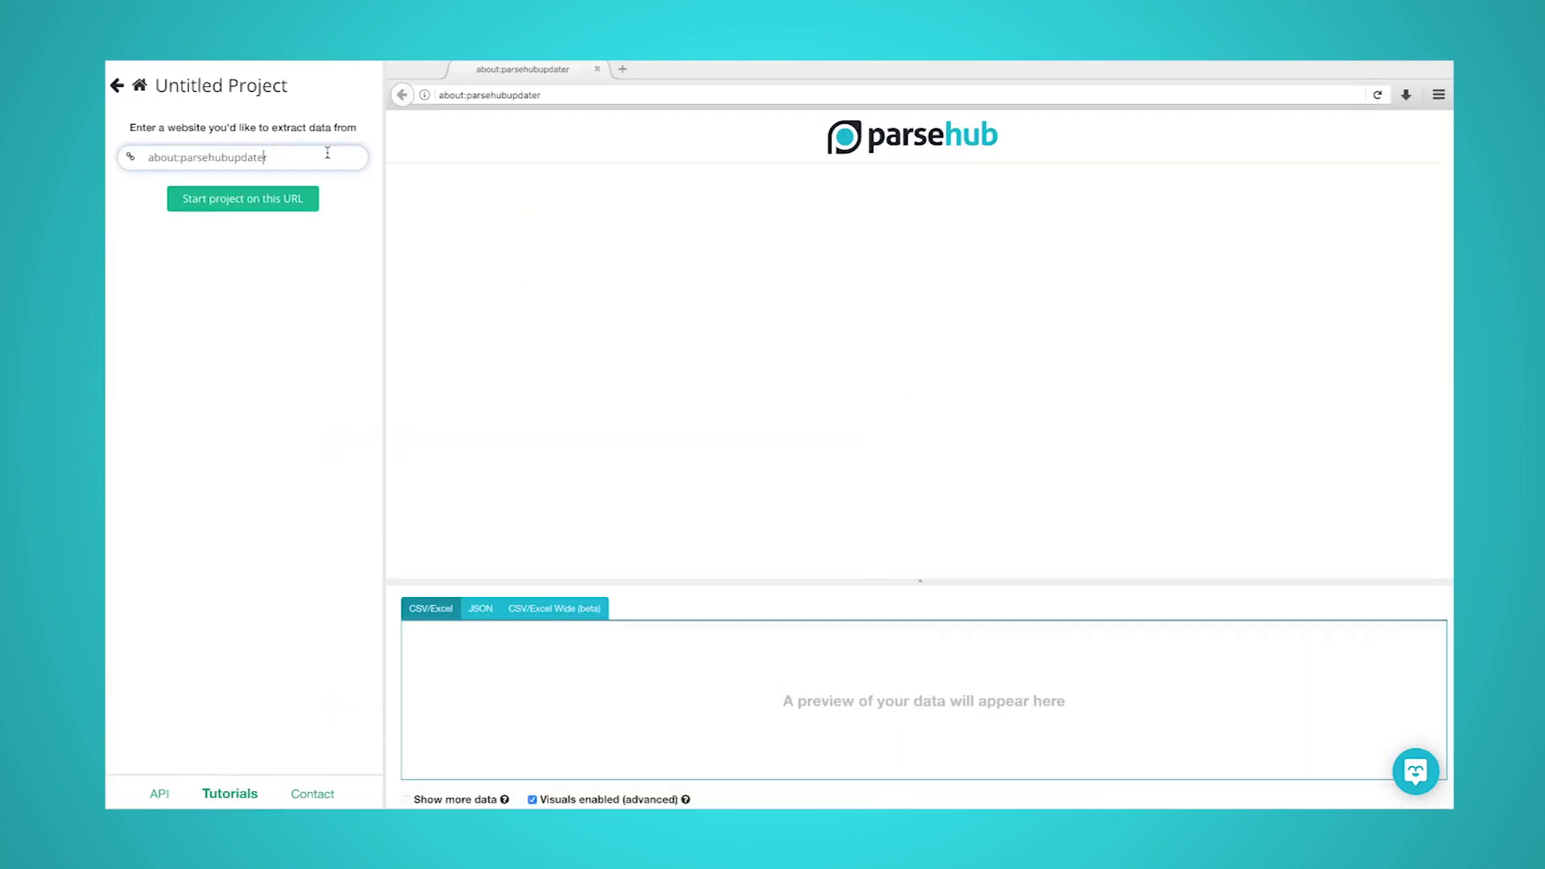
key(ctrl+a)
key(ctrl+v)
click(241, 208)
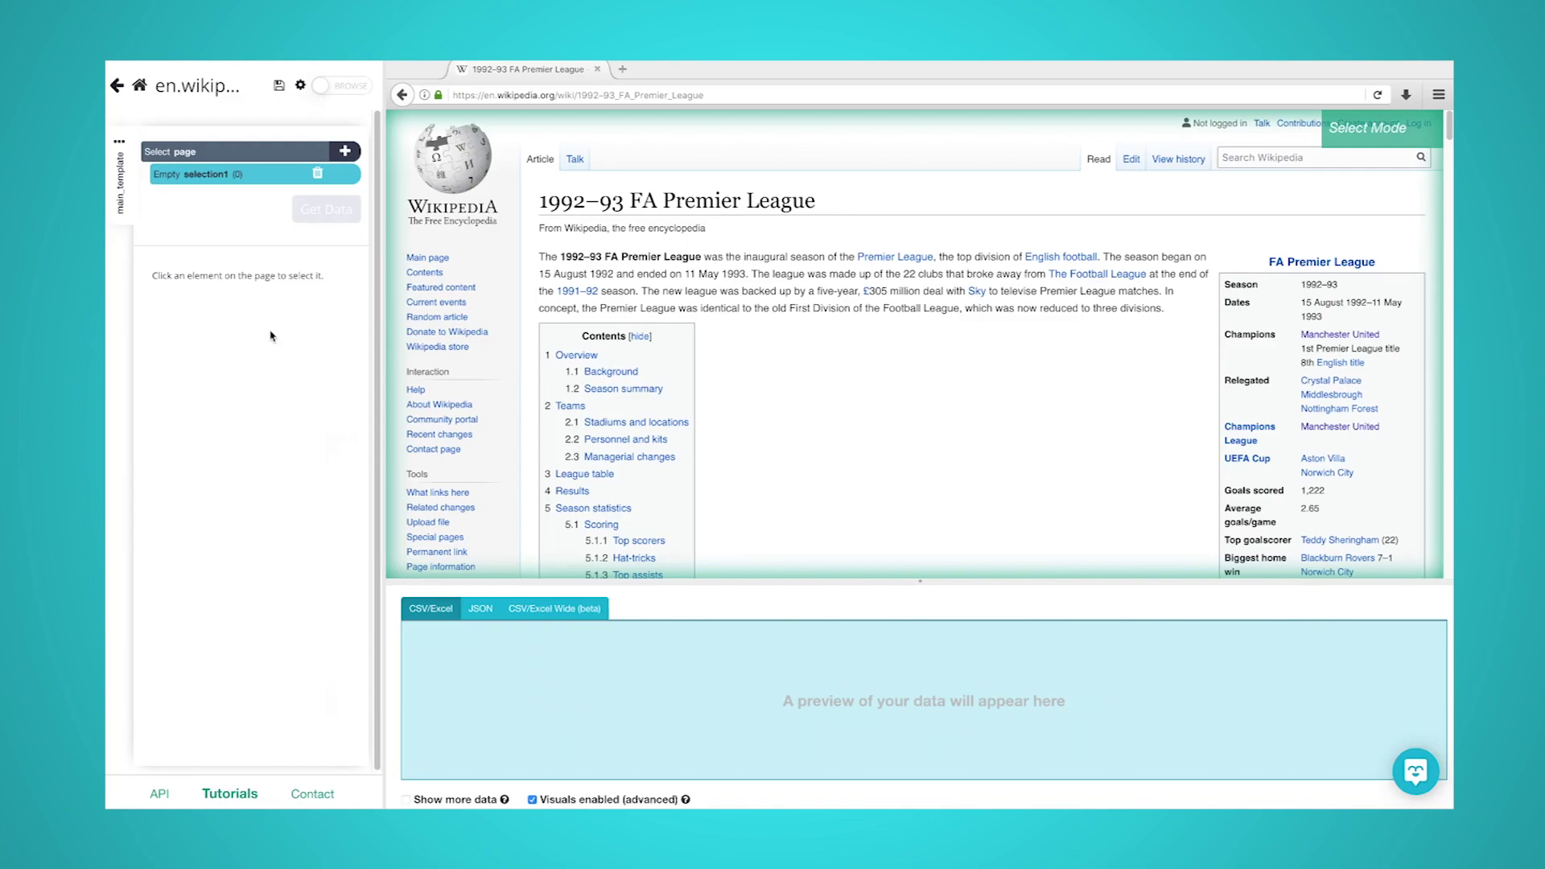
- Scroll down to the League table and select Manchester United's team name
scroll(841, 306, down, 2)
scroll(841, 306, down, 5)
scroll(841, 307, down, 8)
scroll(840, 307, down, 5)
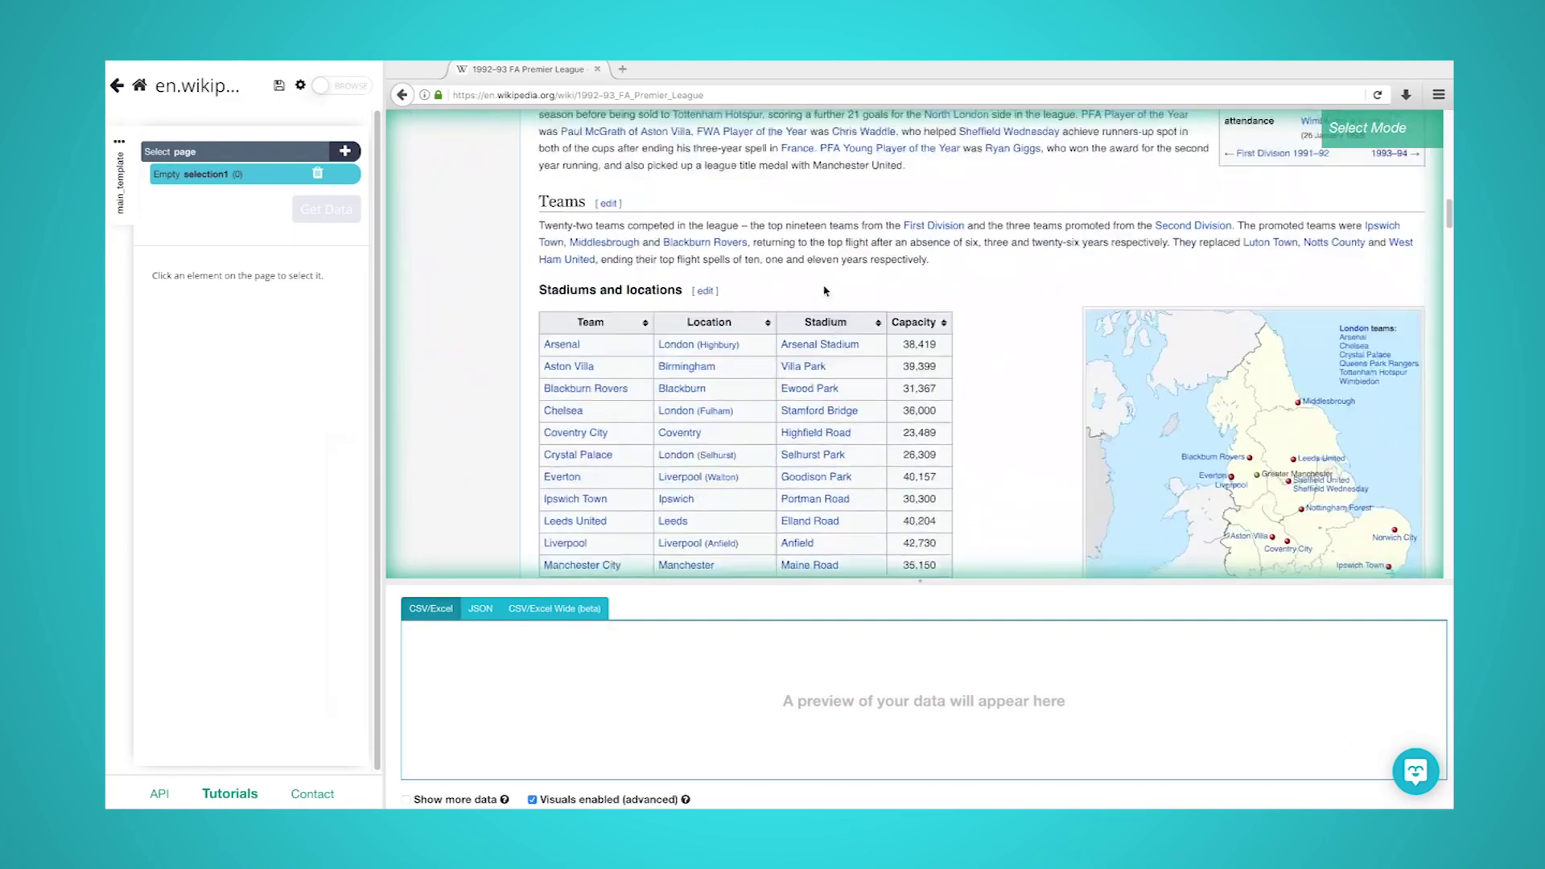
scroll(833, 293, down, 3)
scroll(831, 291, down, 2)
scroll(830, 293, down, 2)
scroll(831, 292, down, 5)
scroll(830, 292, down, 1)
scroll(830, 292, down, 5)
scroll(830, 293, down, 3)
scroll(830, 292, down, 1)
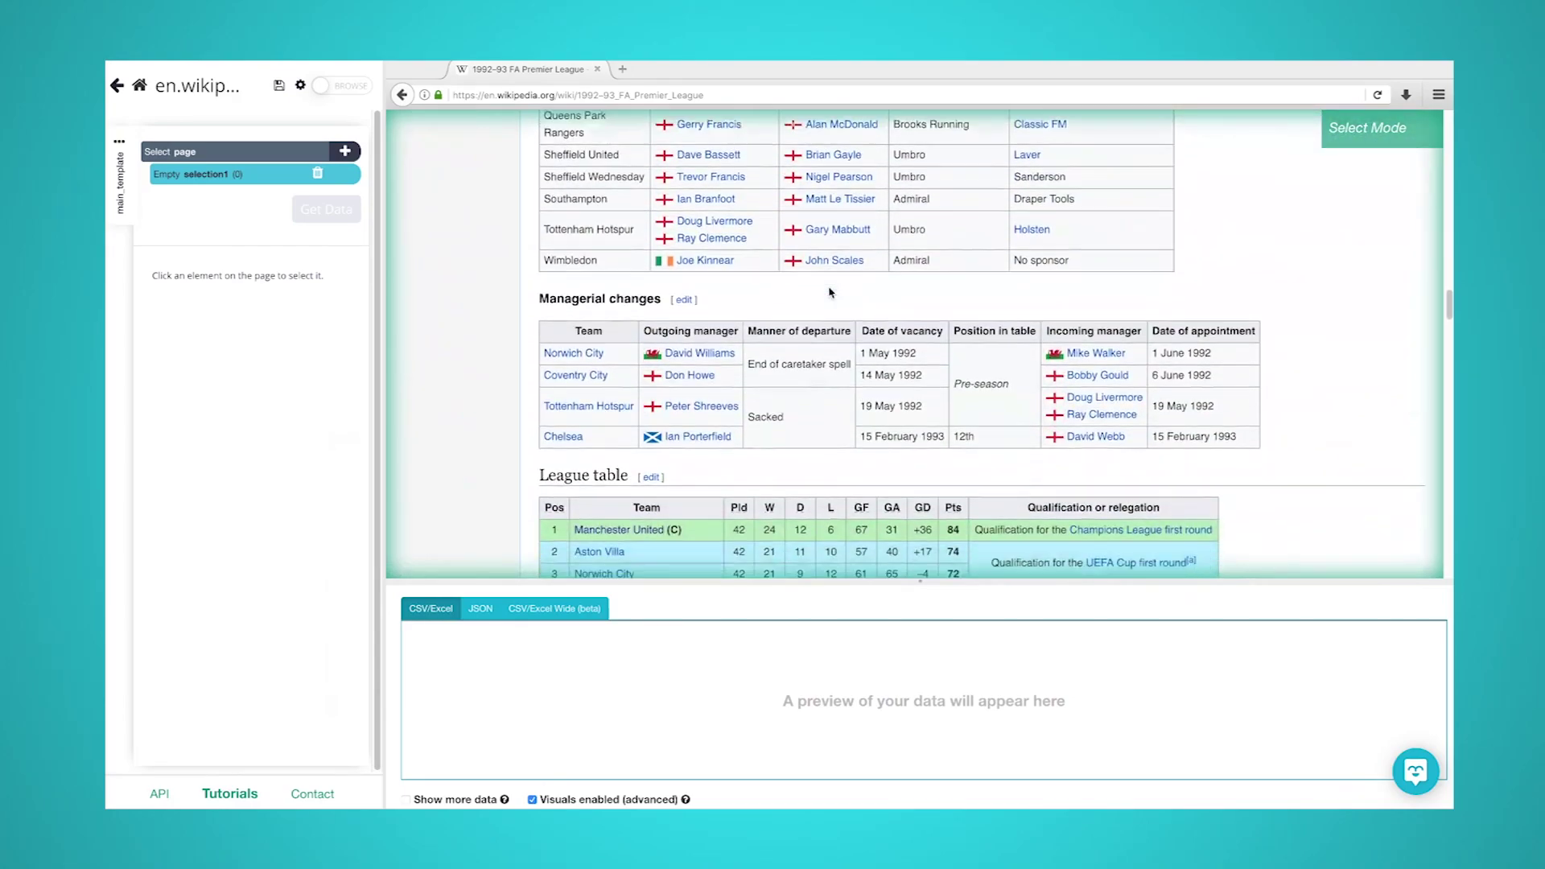
scroll(831, 292, down, 4)
scroll(830, 292, down, 1)
scroll(830, 292, down, 1)
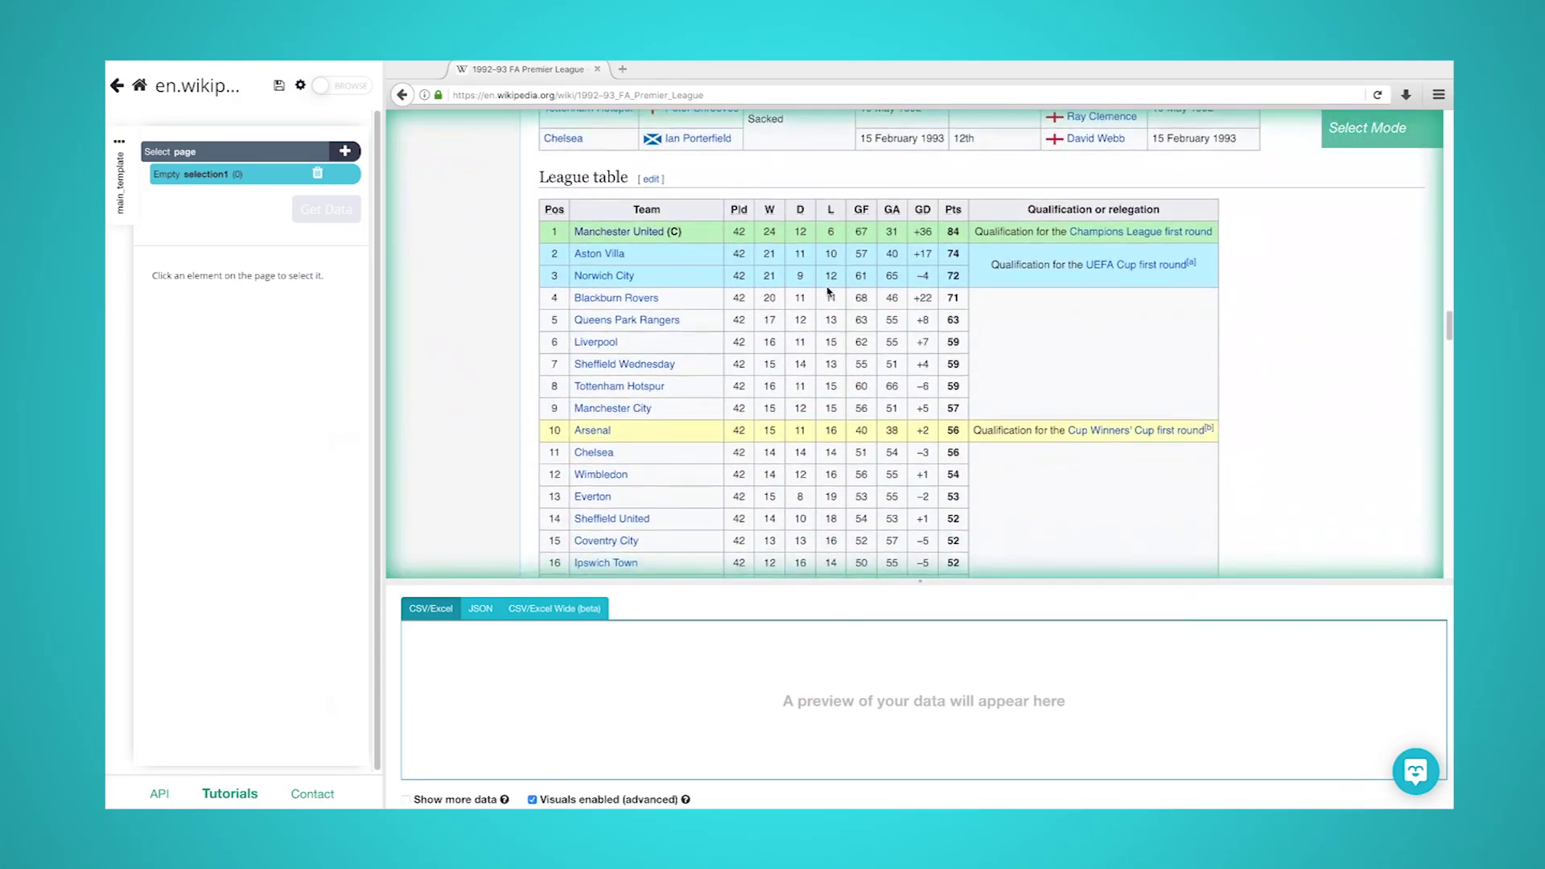
click(632, 237)
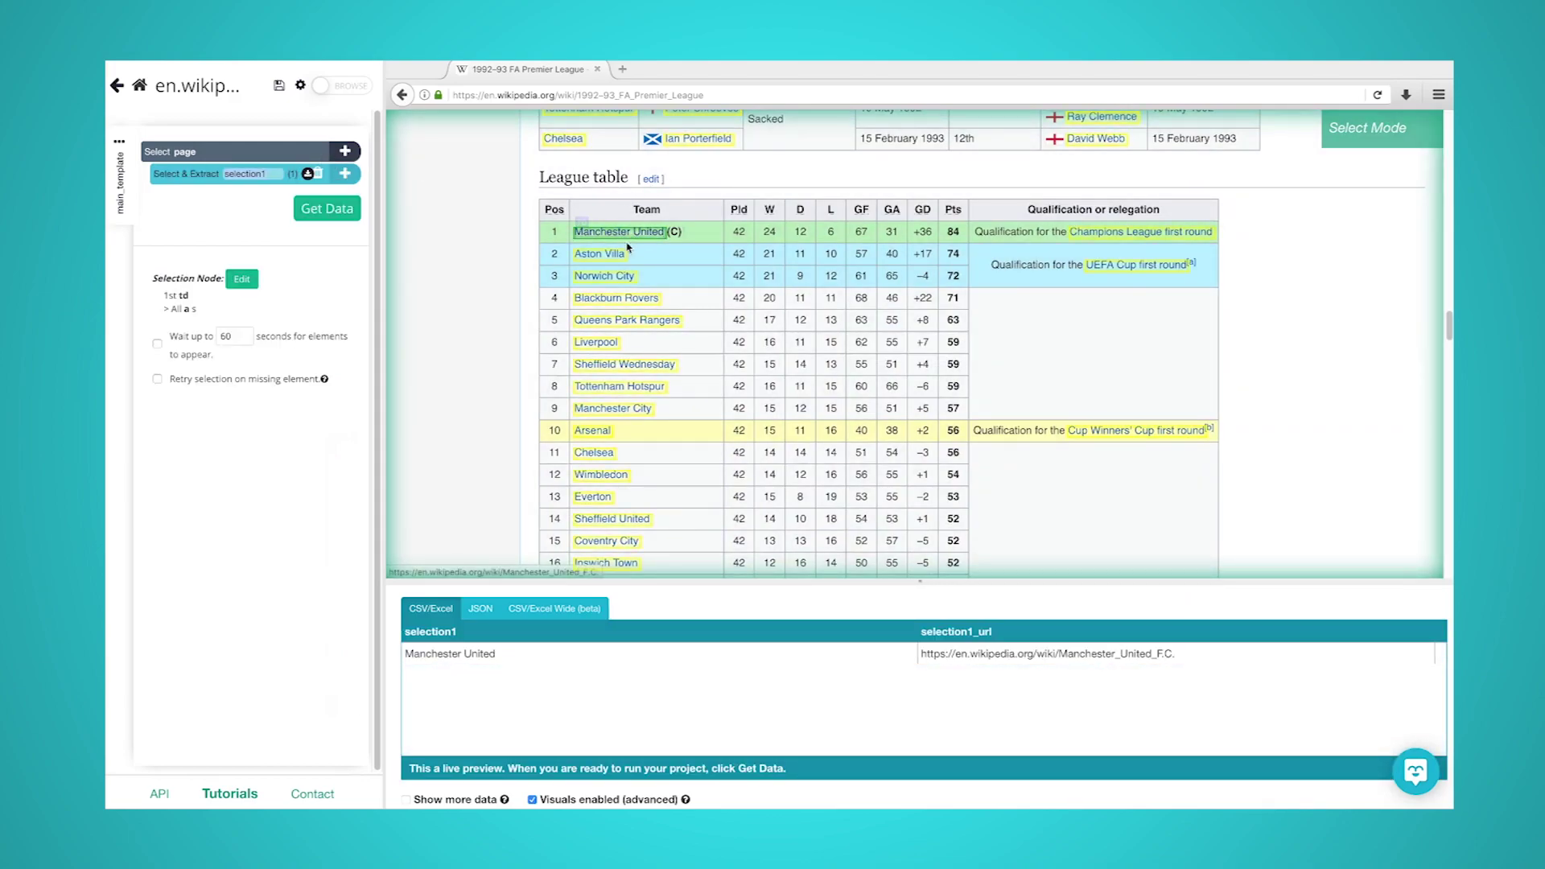
- Add Aston Villa to select all 22 teams, name the selection 'team', and remove its URL extraction
click(612, 262)
text(te)
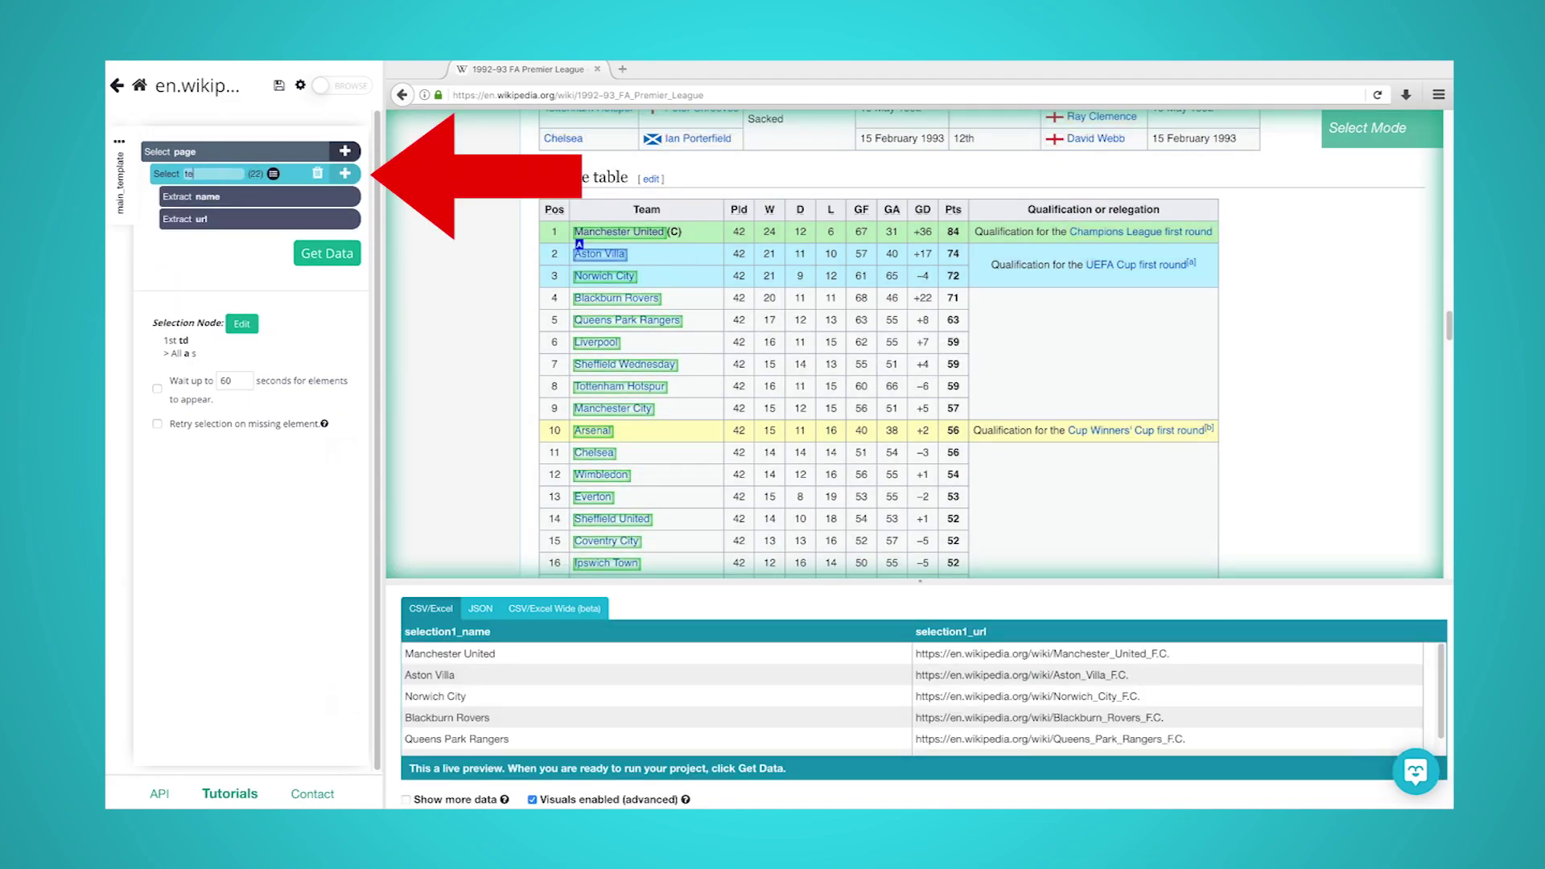
text(am)
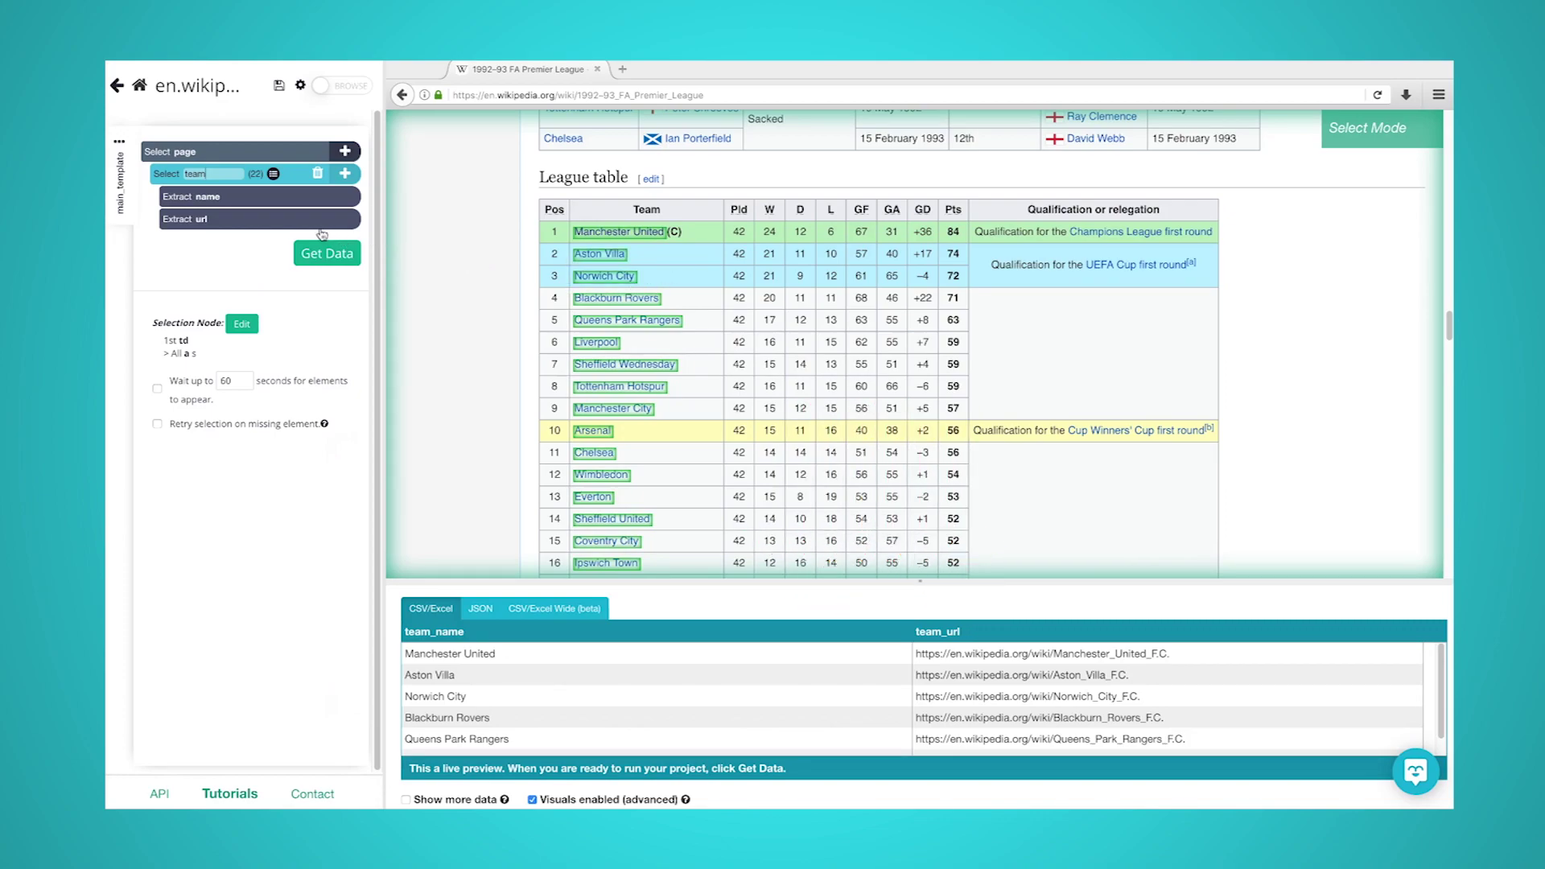
click(317, 219)
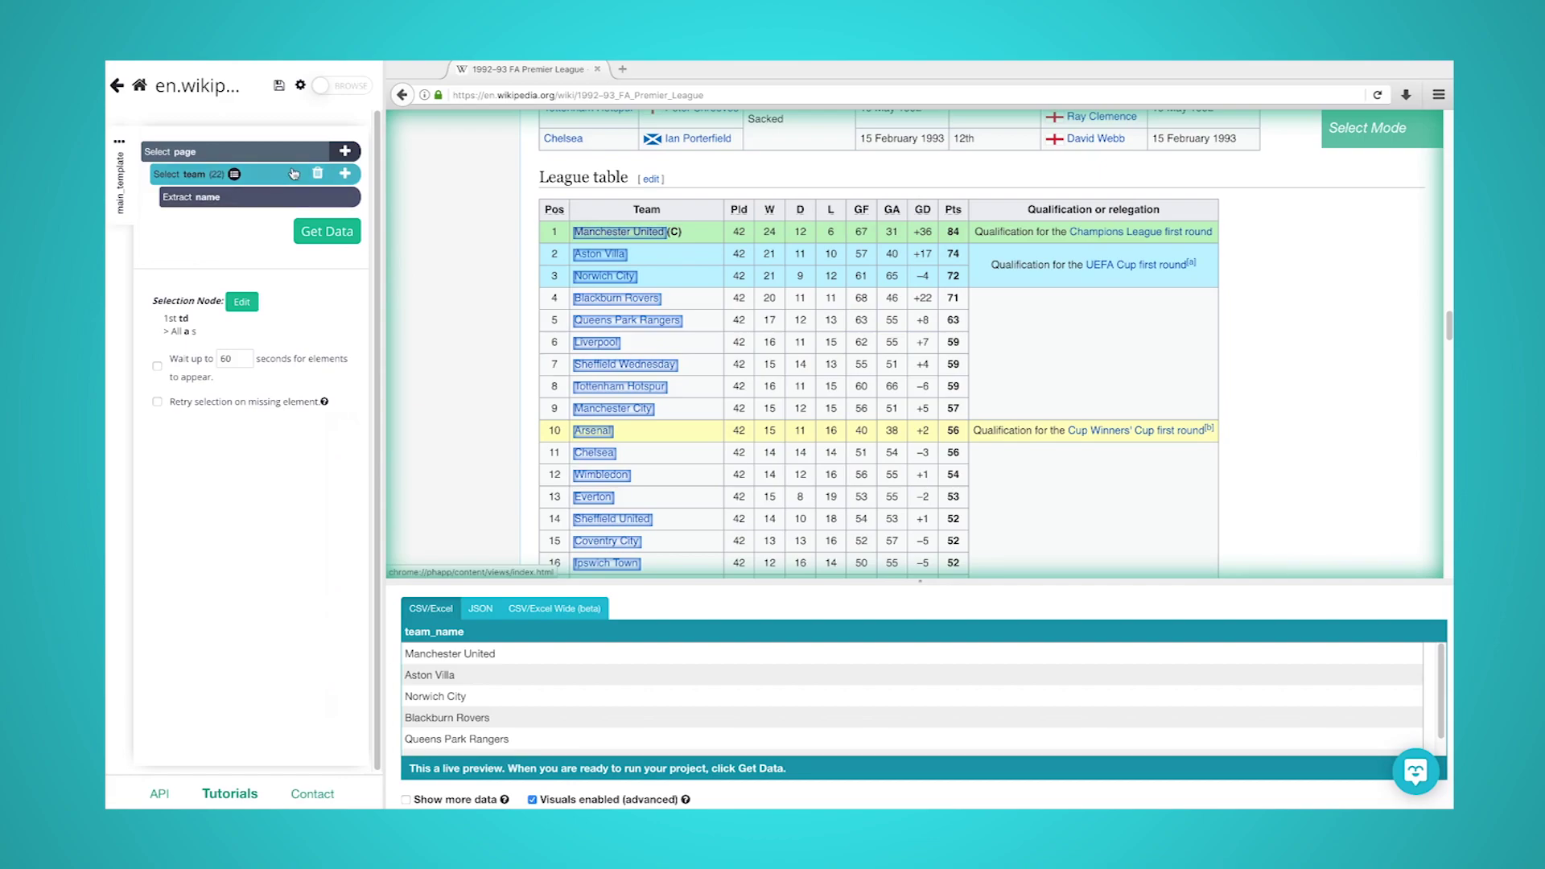
- Add a relative 'played' selection linking each team to its games-played cell (42 for Manchester United)
click(352, 175)
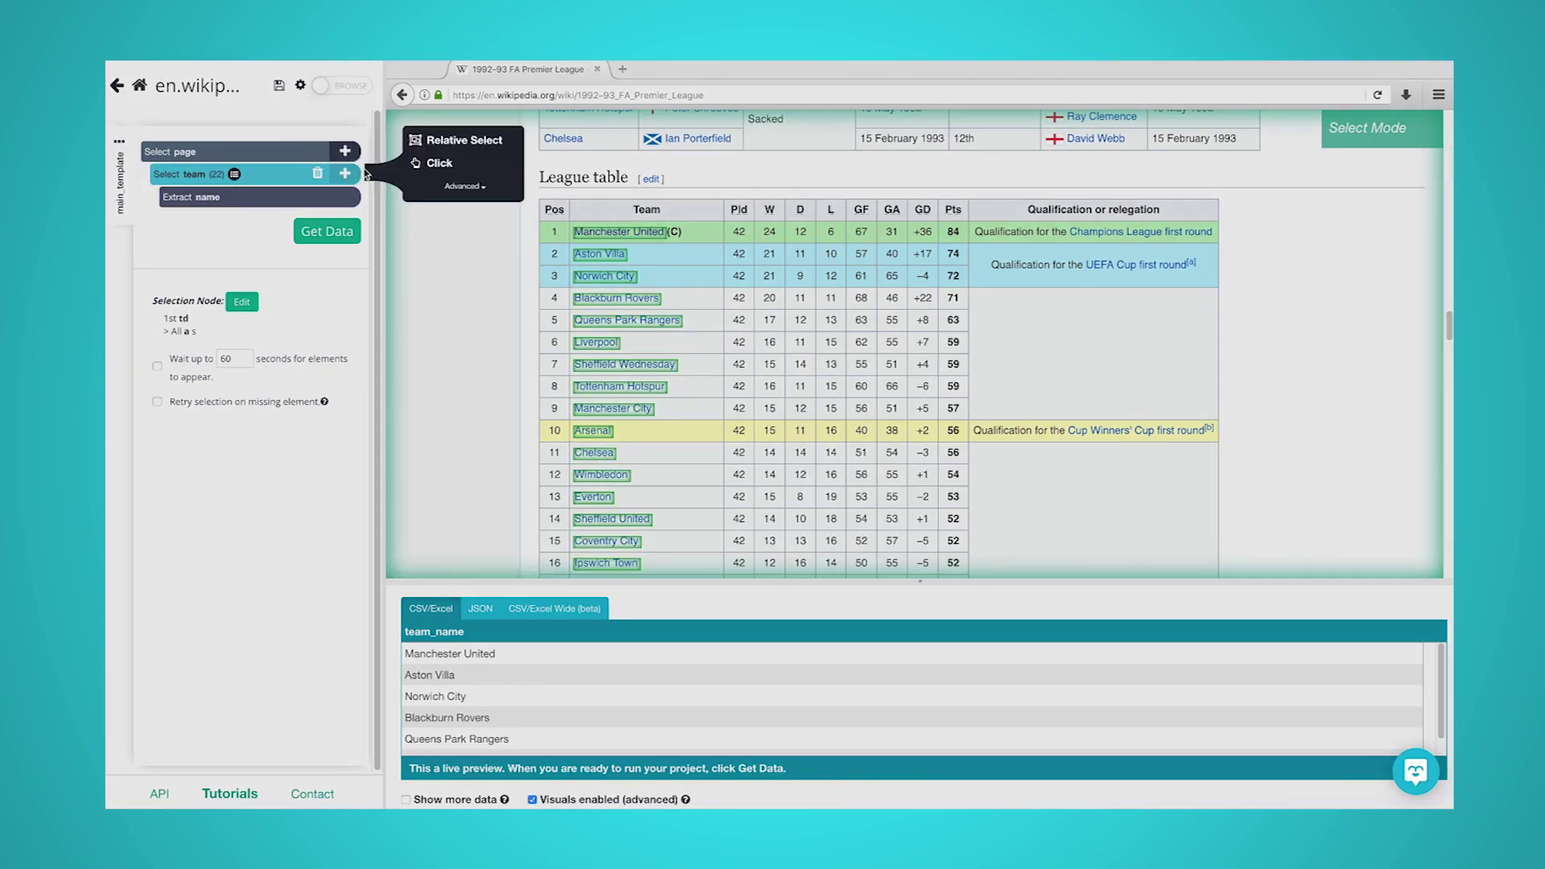
mouse_move(459, 140)
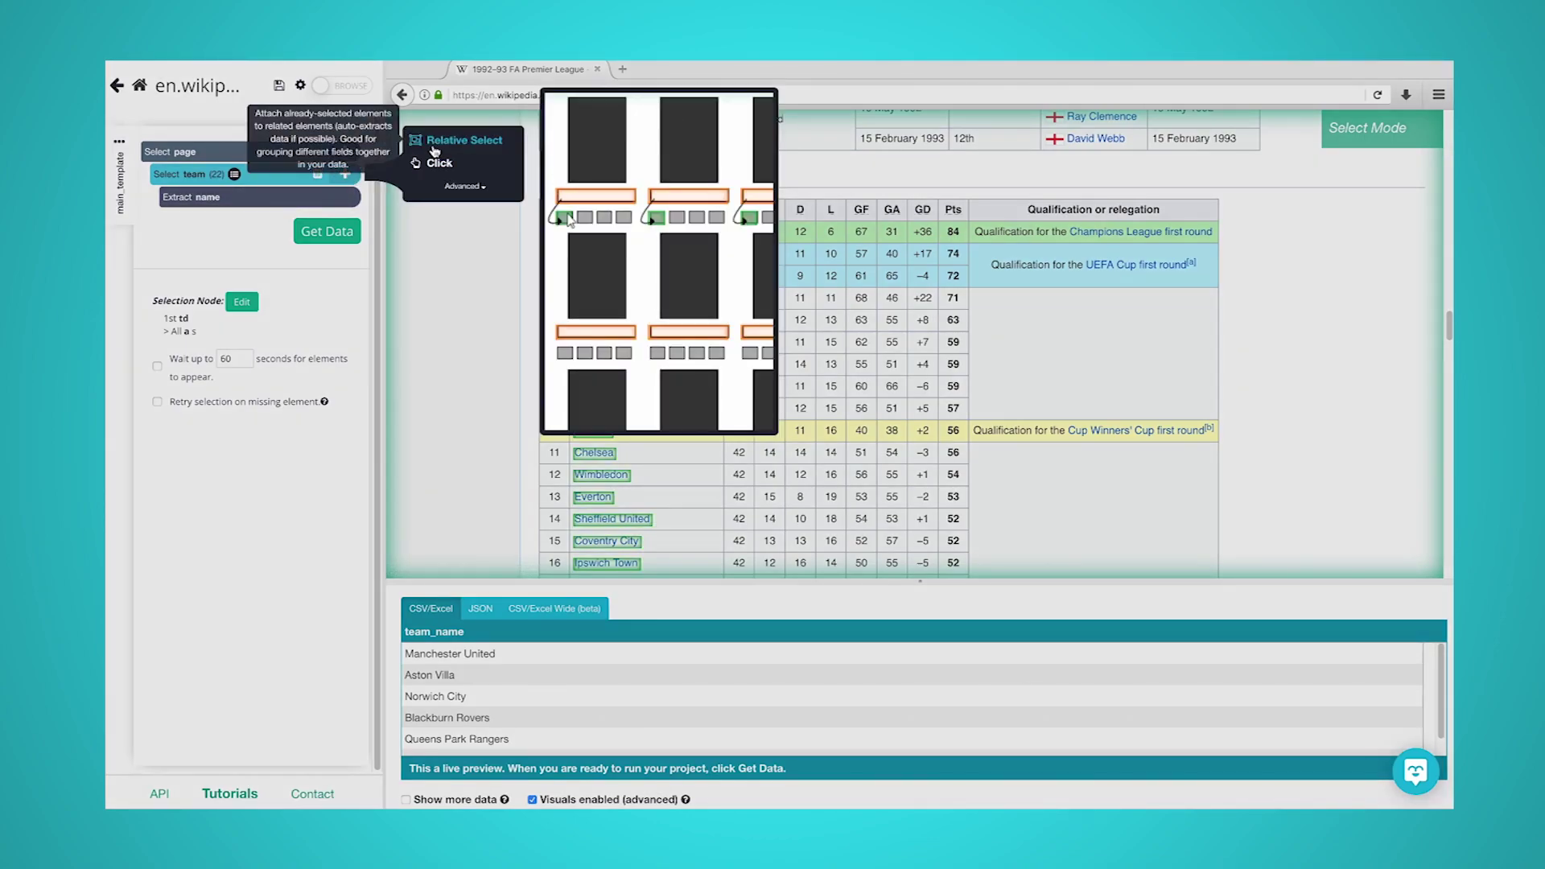
click(434, 151)
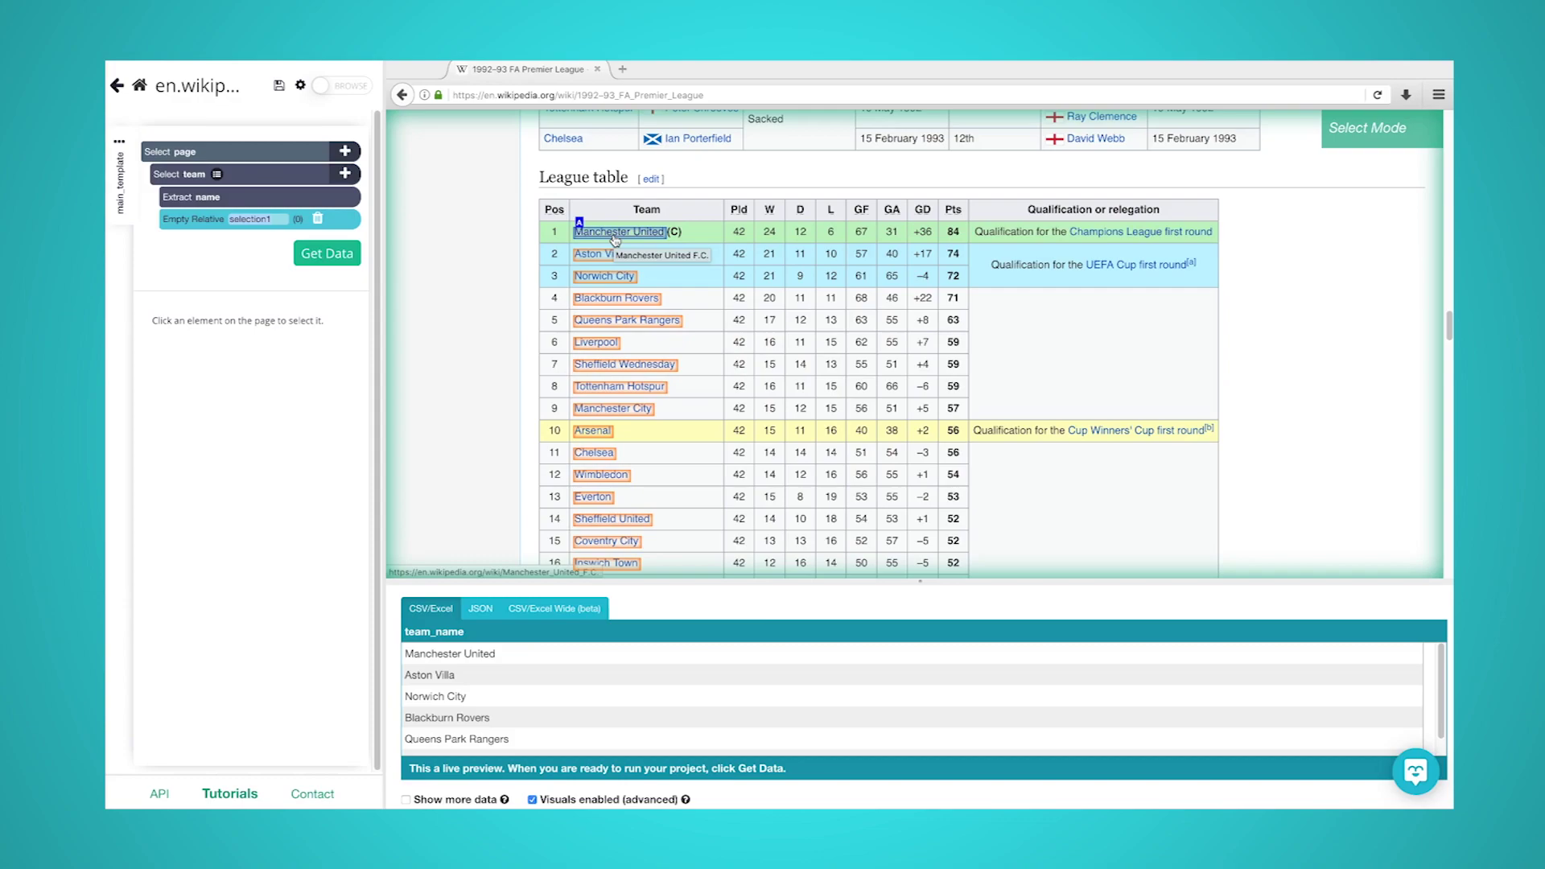
click(614, 237)
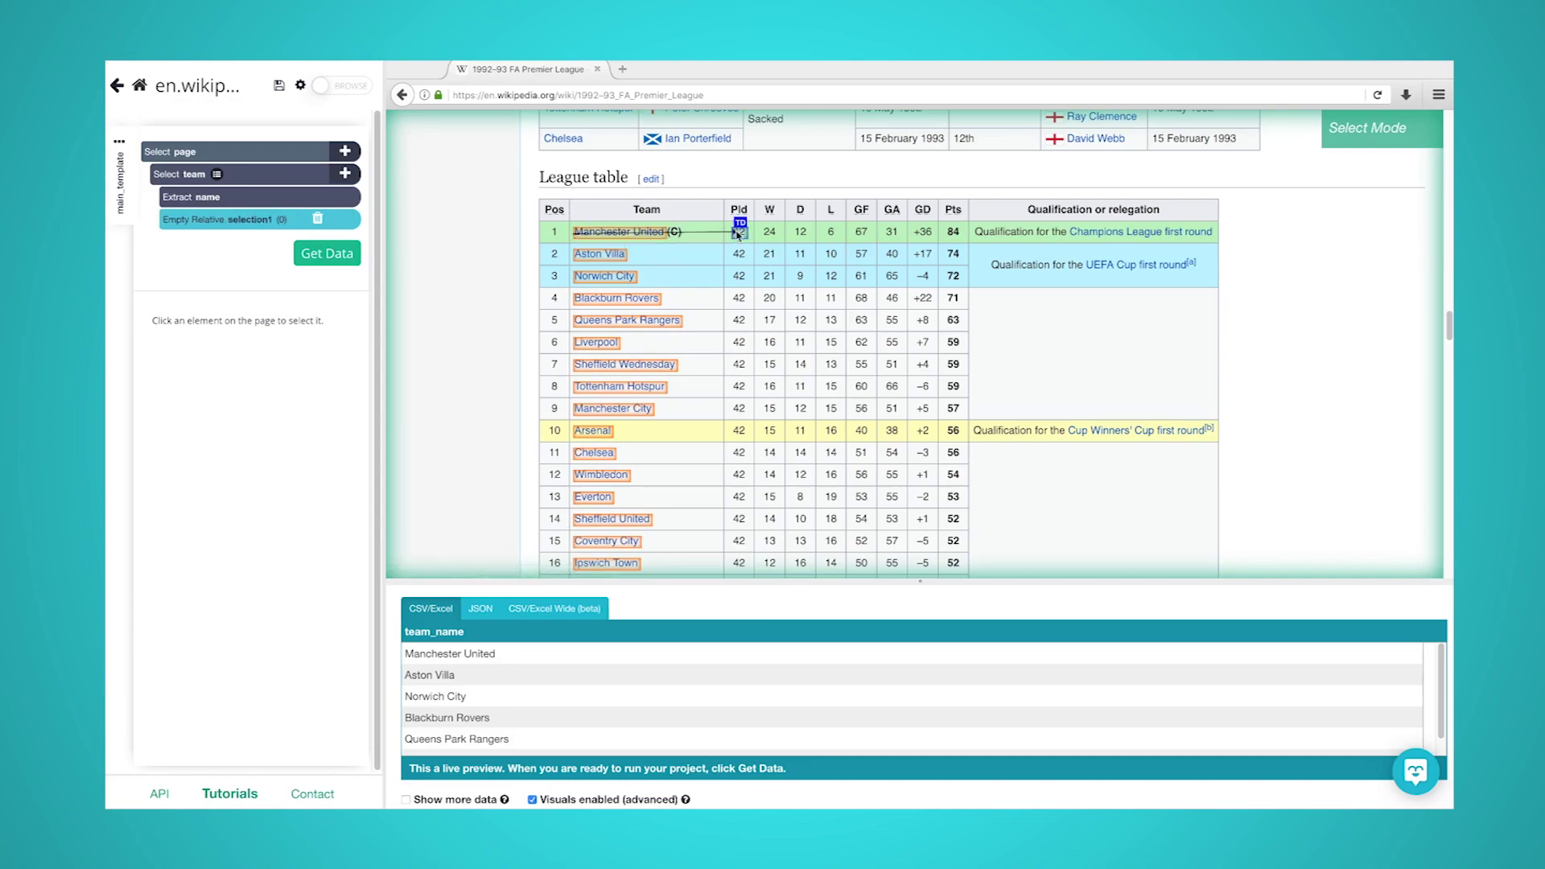
click(738, 235)
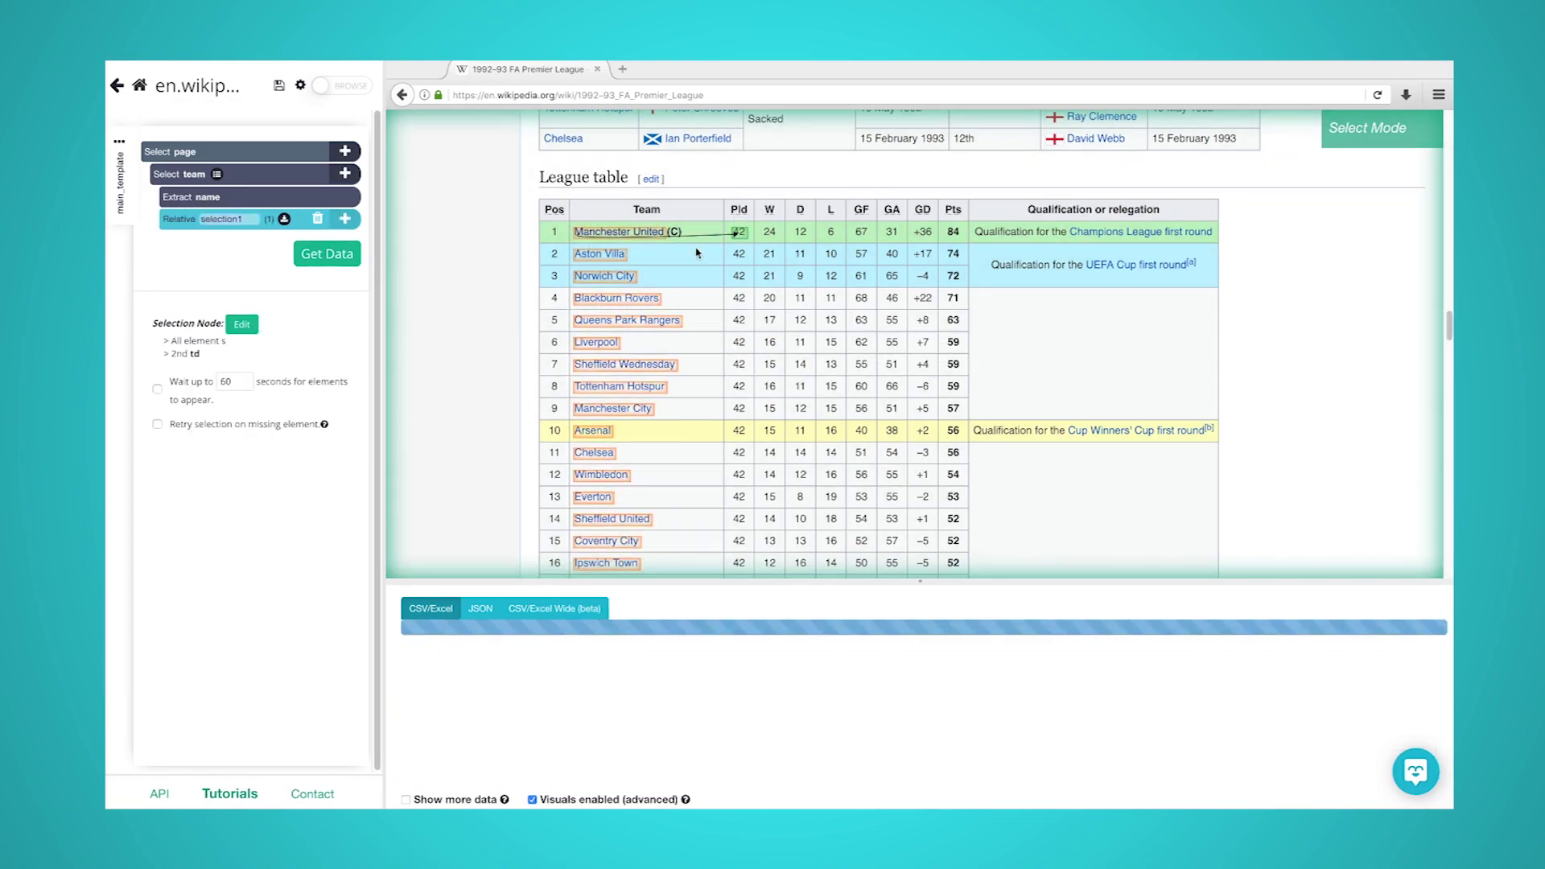
click(619, 257)
click(737, 256)
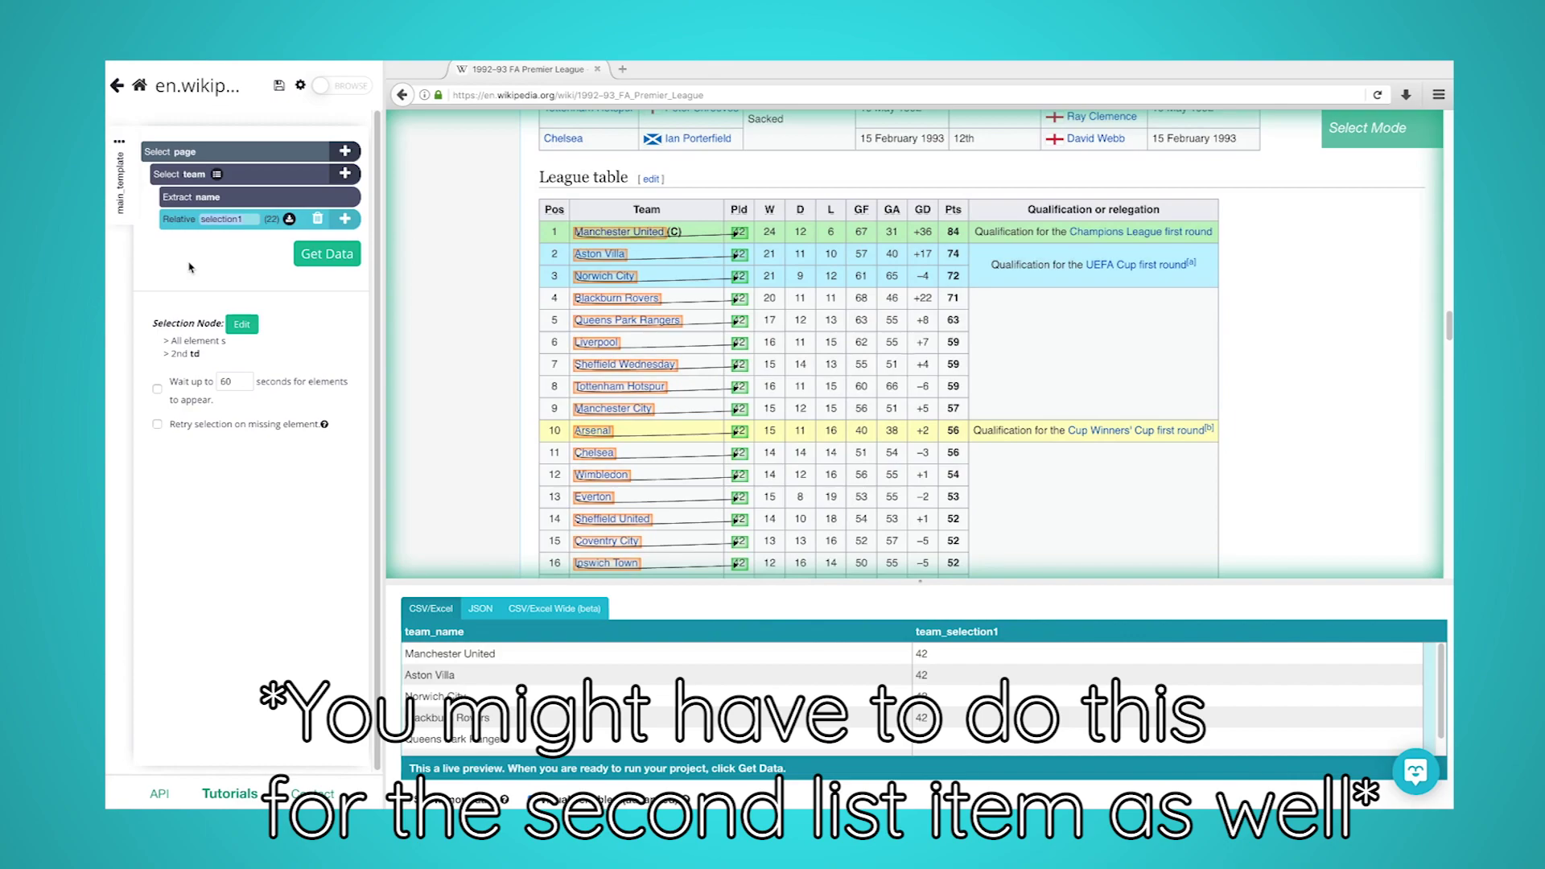
text(played)
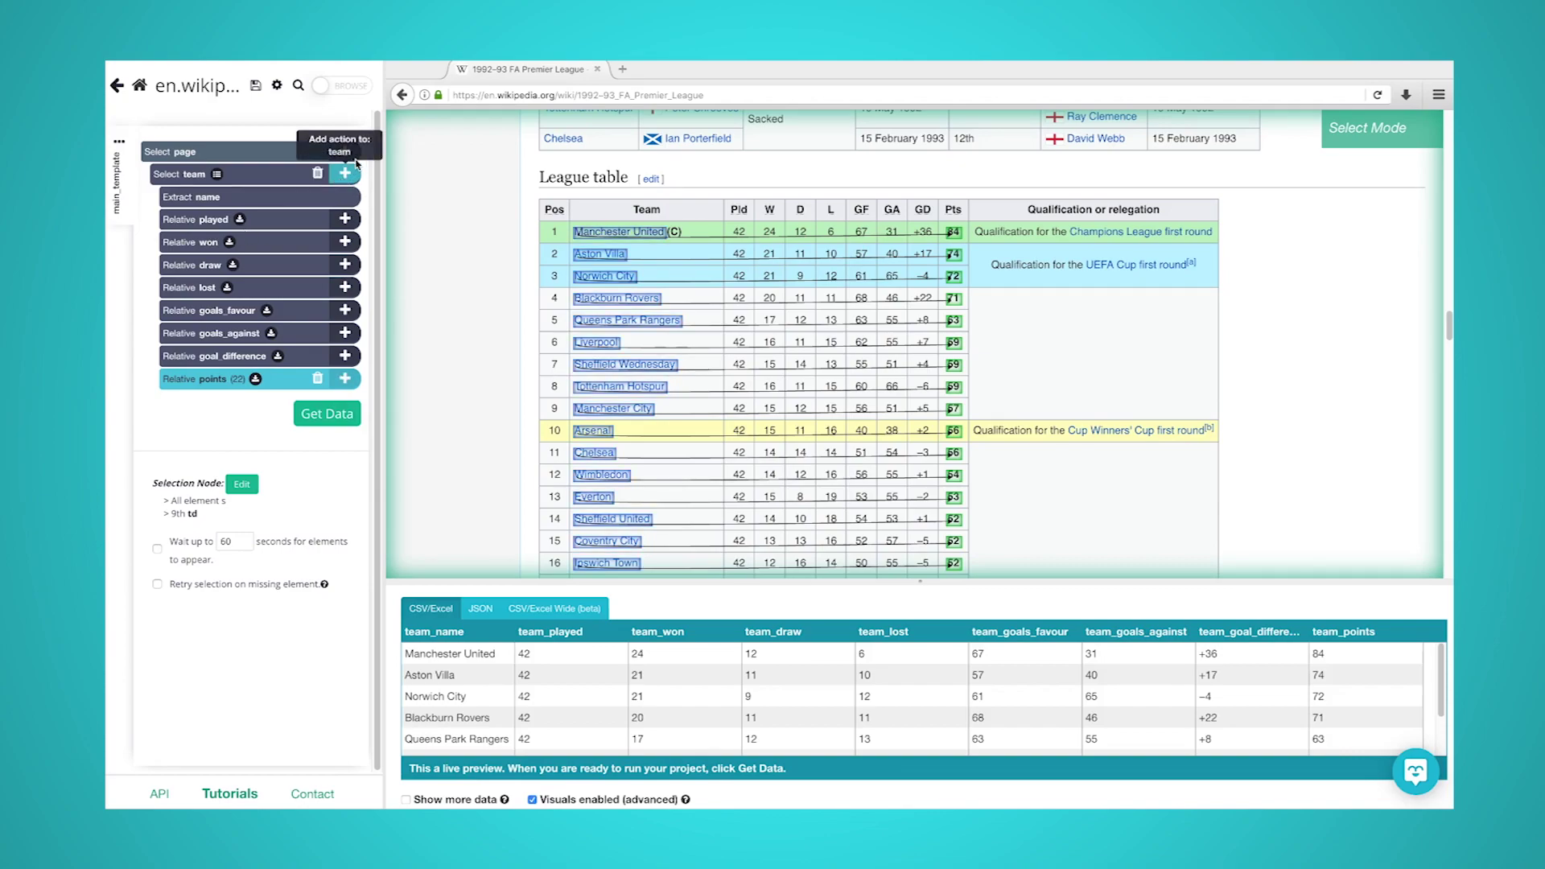
click(345, 173)
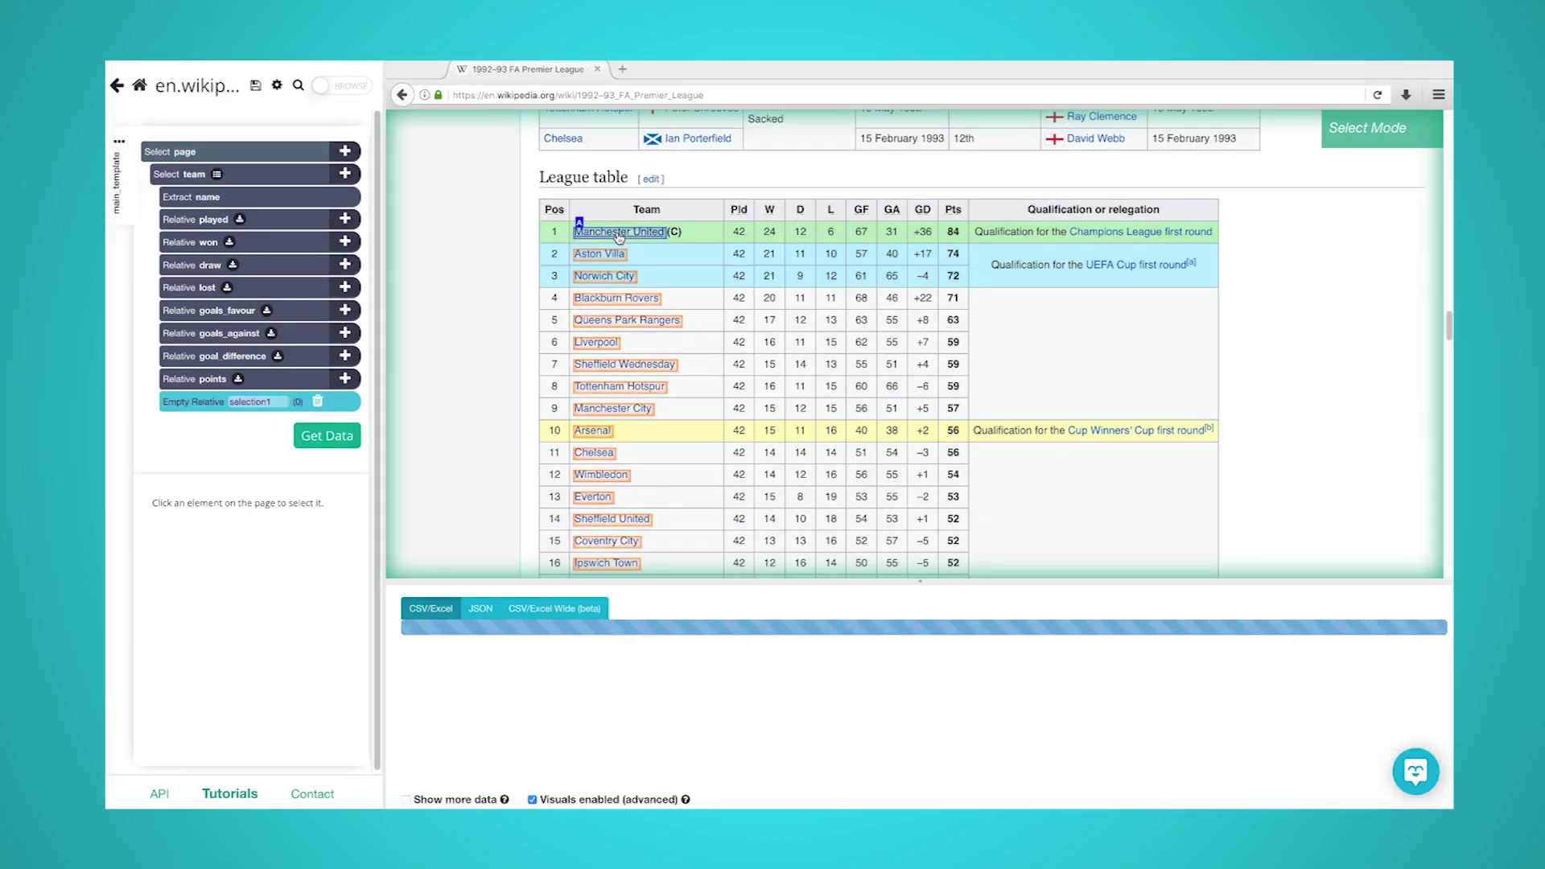
- Relate Manchester United to the page title so every team gets season '1992–93 FA Premier League'
click(618, 233)
scroll(616, 235, up, 5)
scroll(617, 234, up, 5)
scroll(617, 234, up, 5)
scroll(616, 235, up, 10)
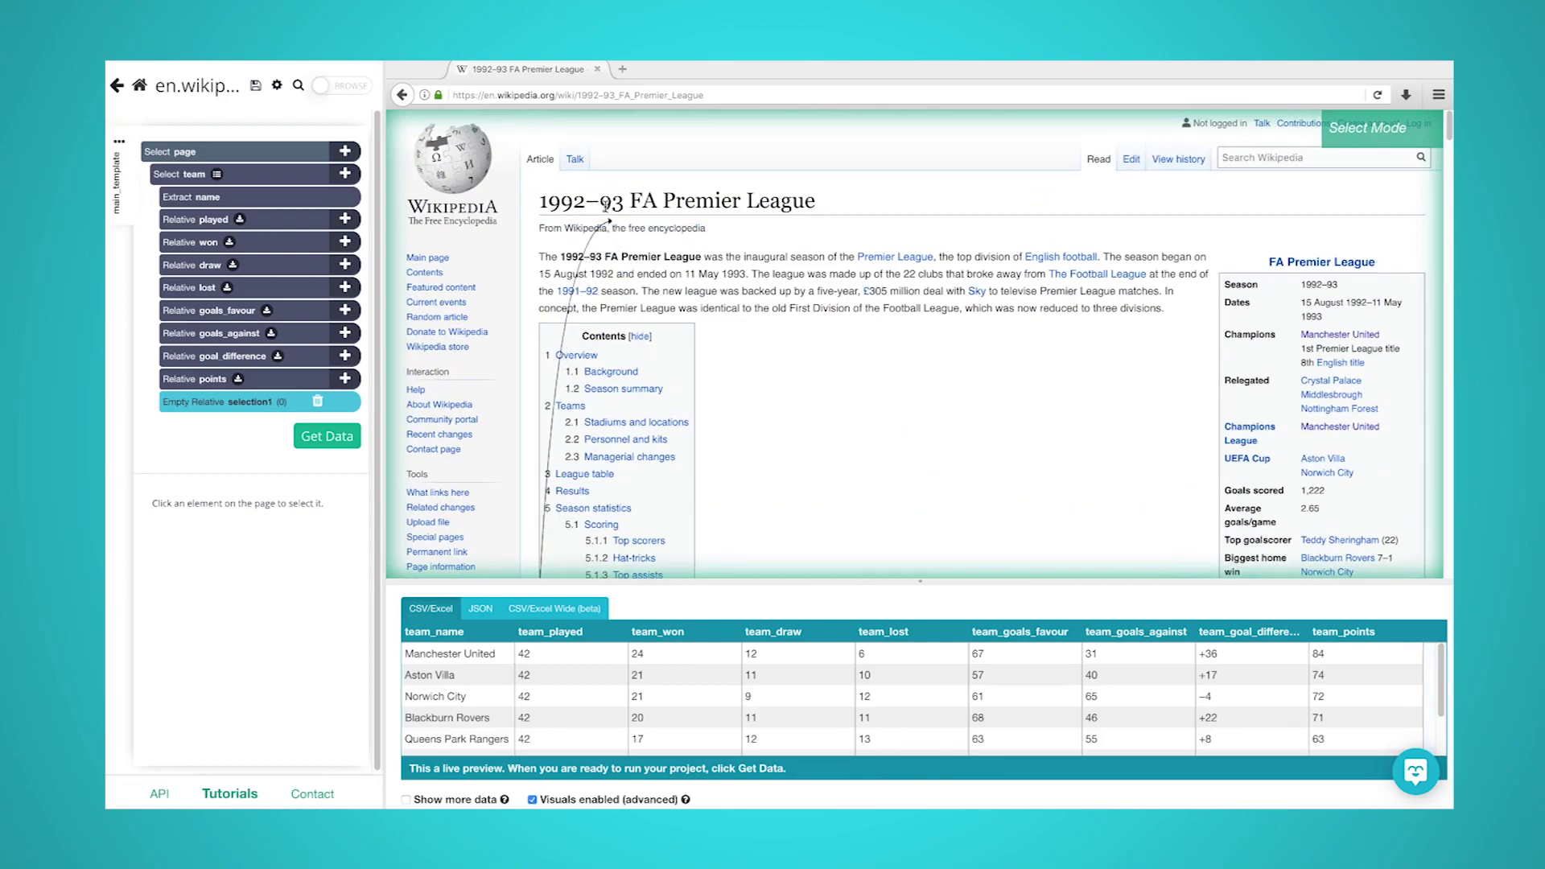
click(603, 204)
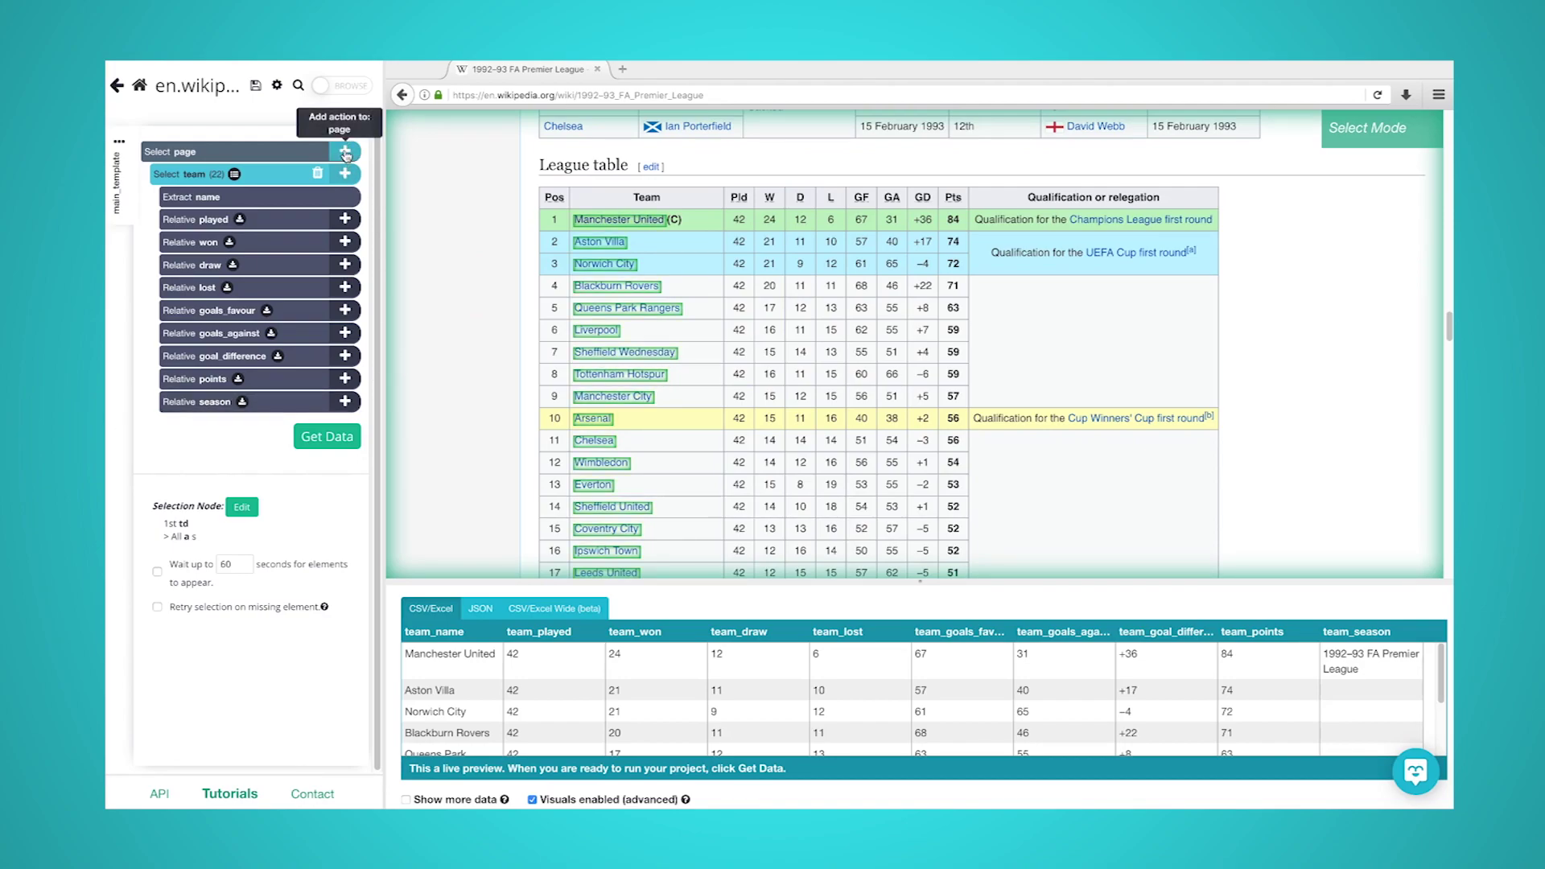
- Add a page-level selection named 'next' on the infobox's 1993–94 link
click(344, 151)
click(438, 118)
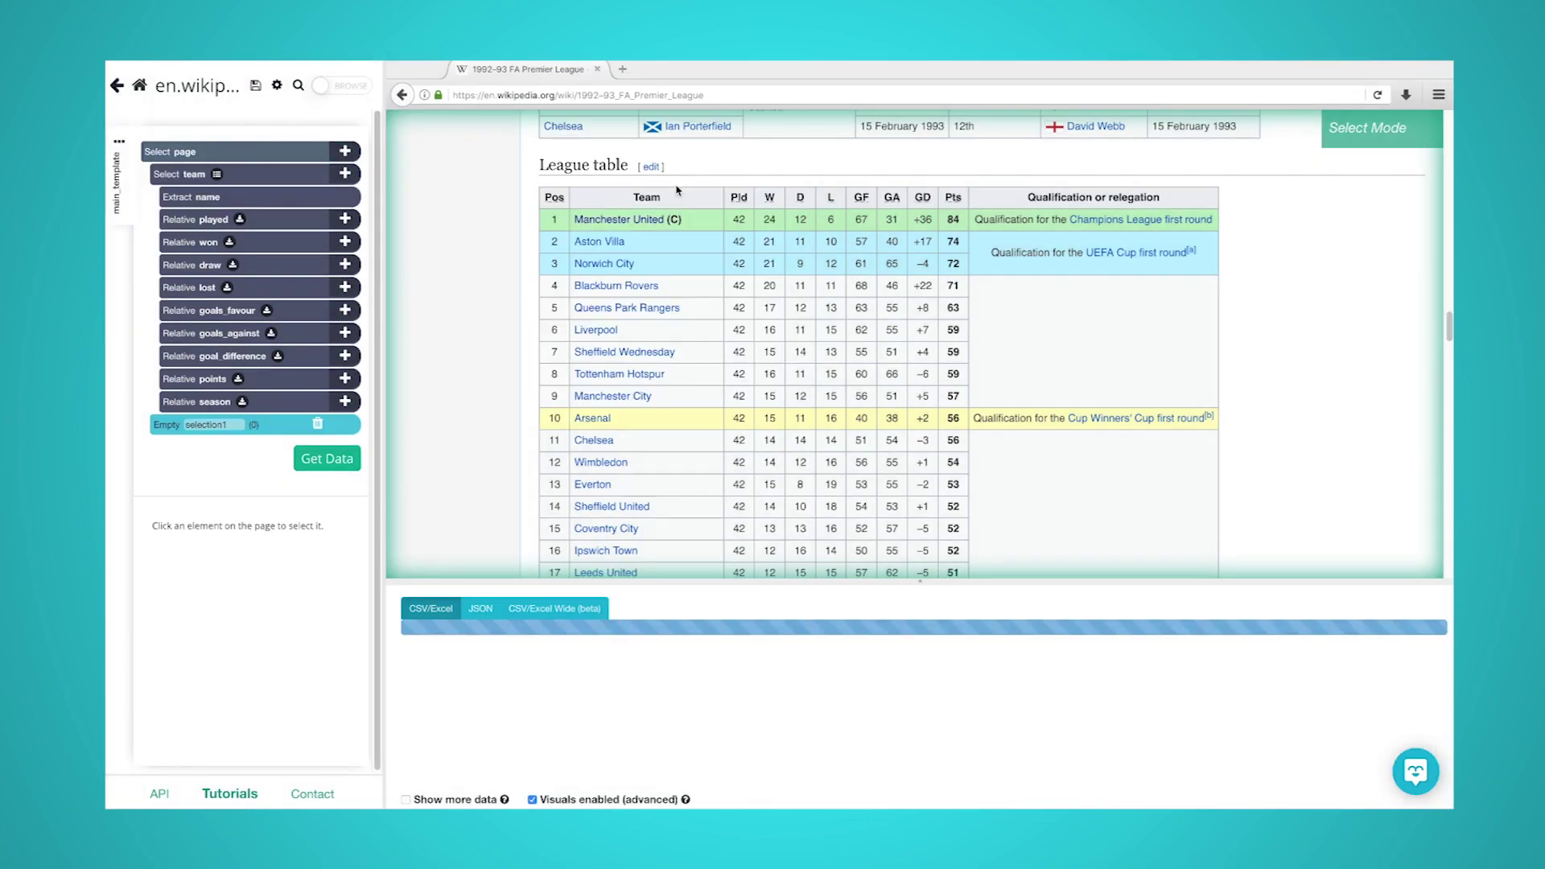
scroll(1316, 395, up, 5)
scroll(1316, 395, up, 5)
scroll(1336, 410, up, 5)
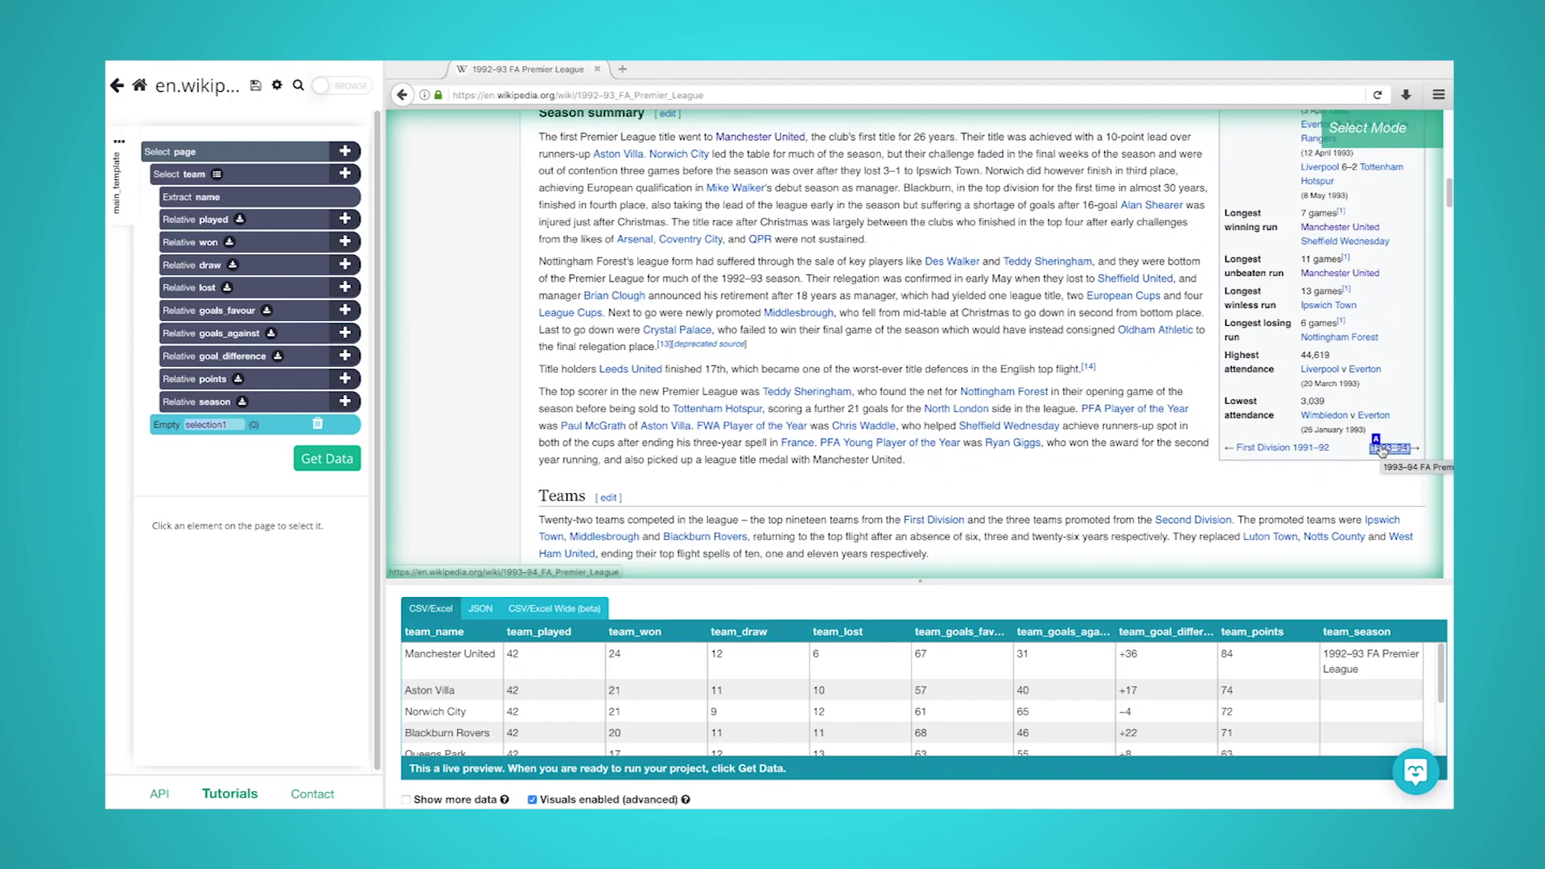
click(1381, 449)
text(next)
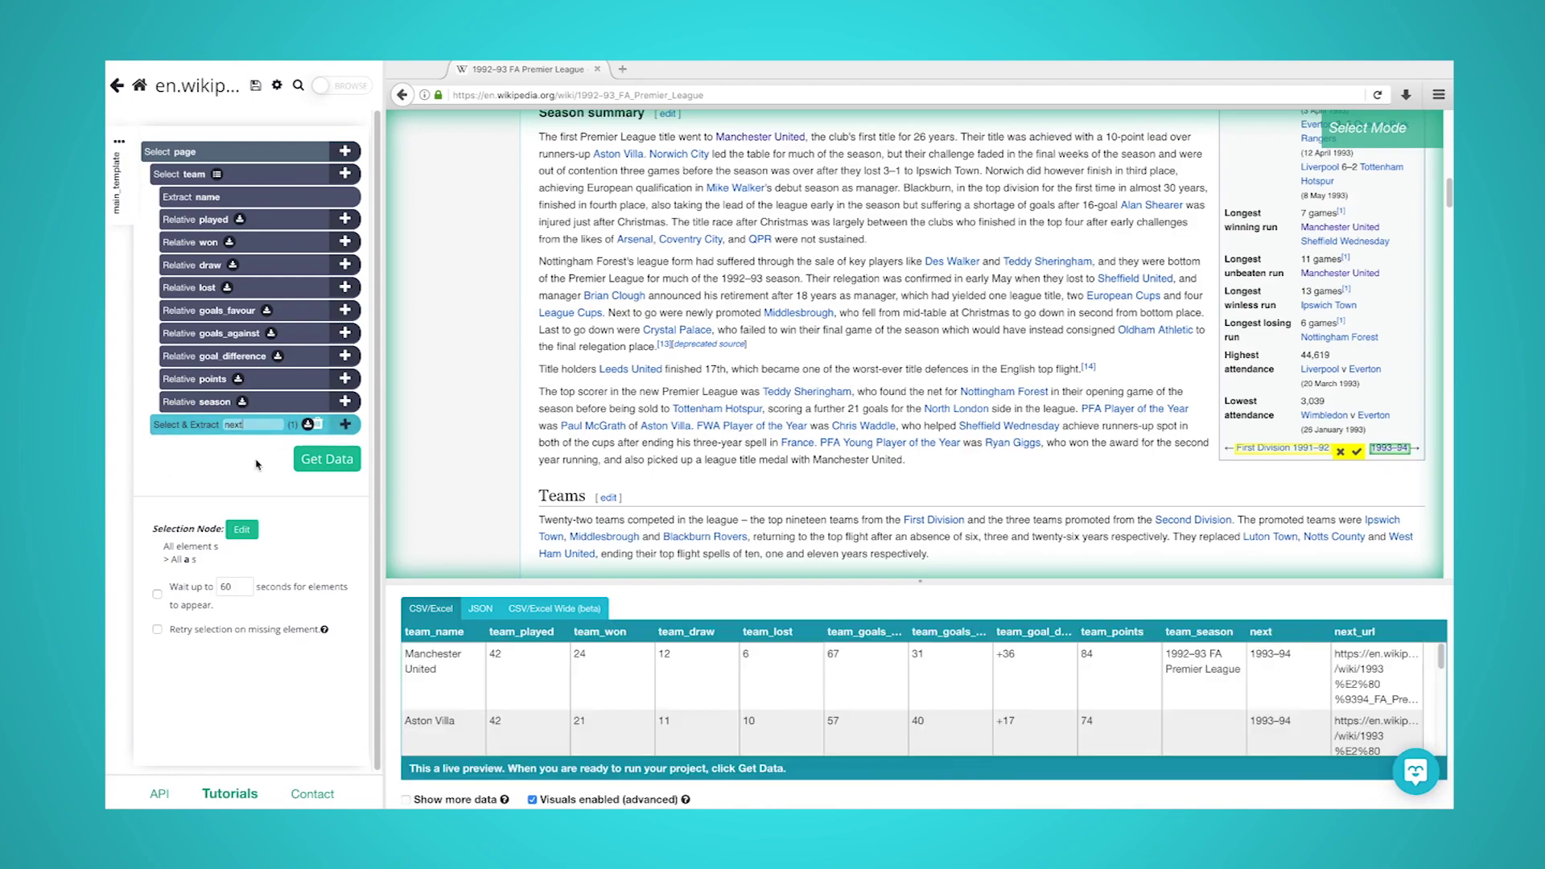
key(Return)
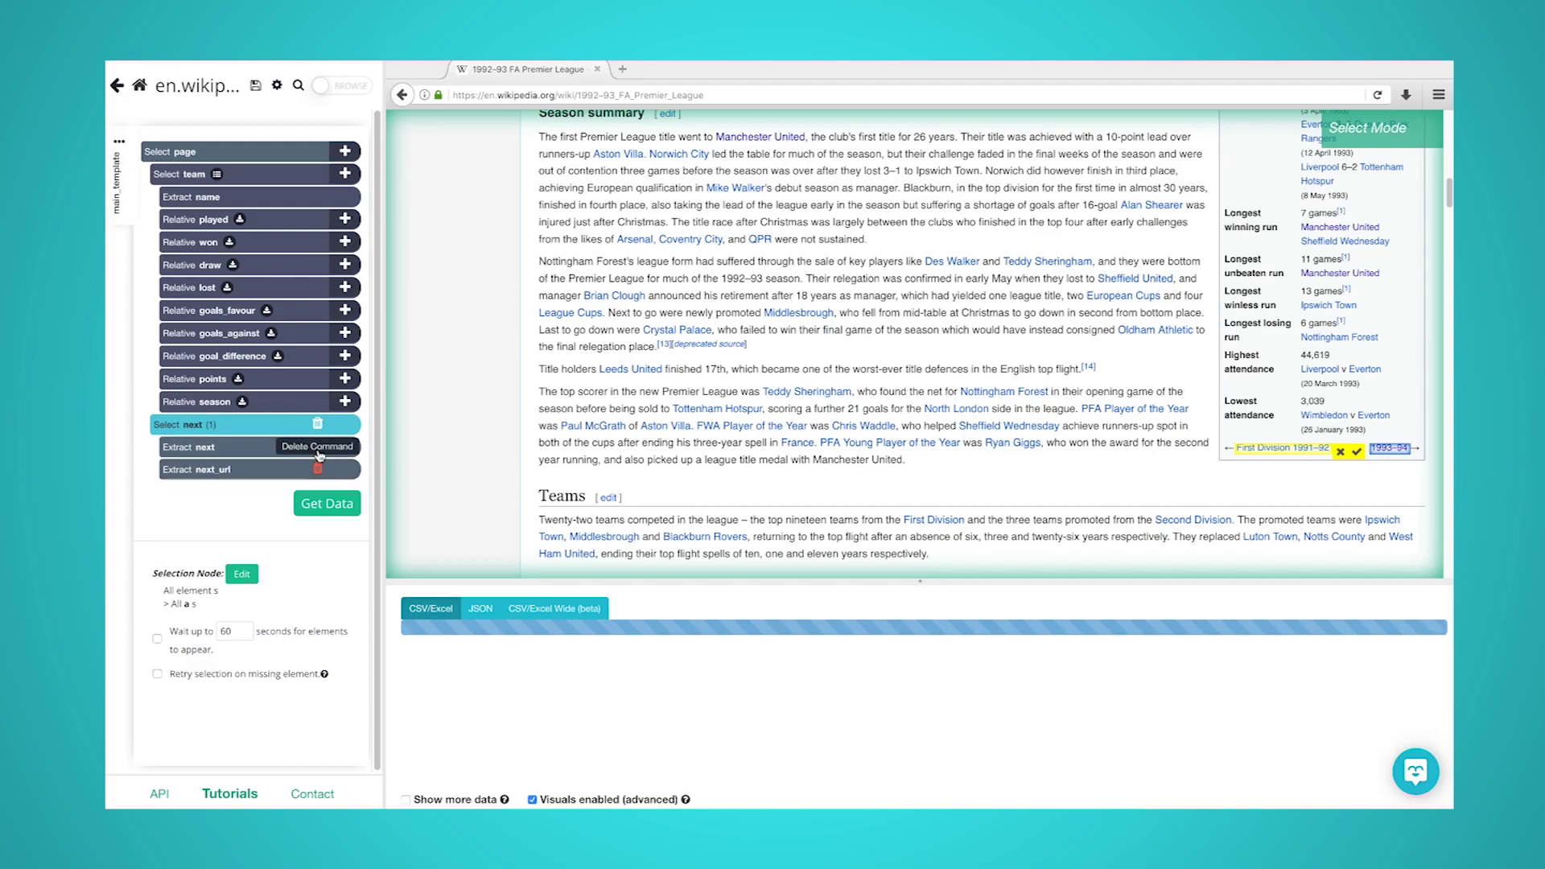
- Remove the next extractions and add a Click on 'next' that repeats the template 26 more times
click(319, 455)
click(318, 449)
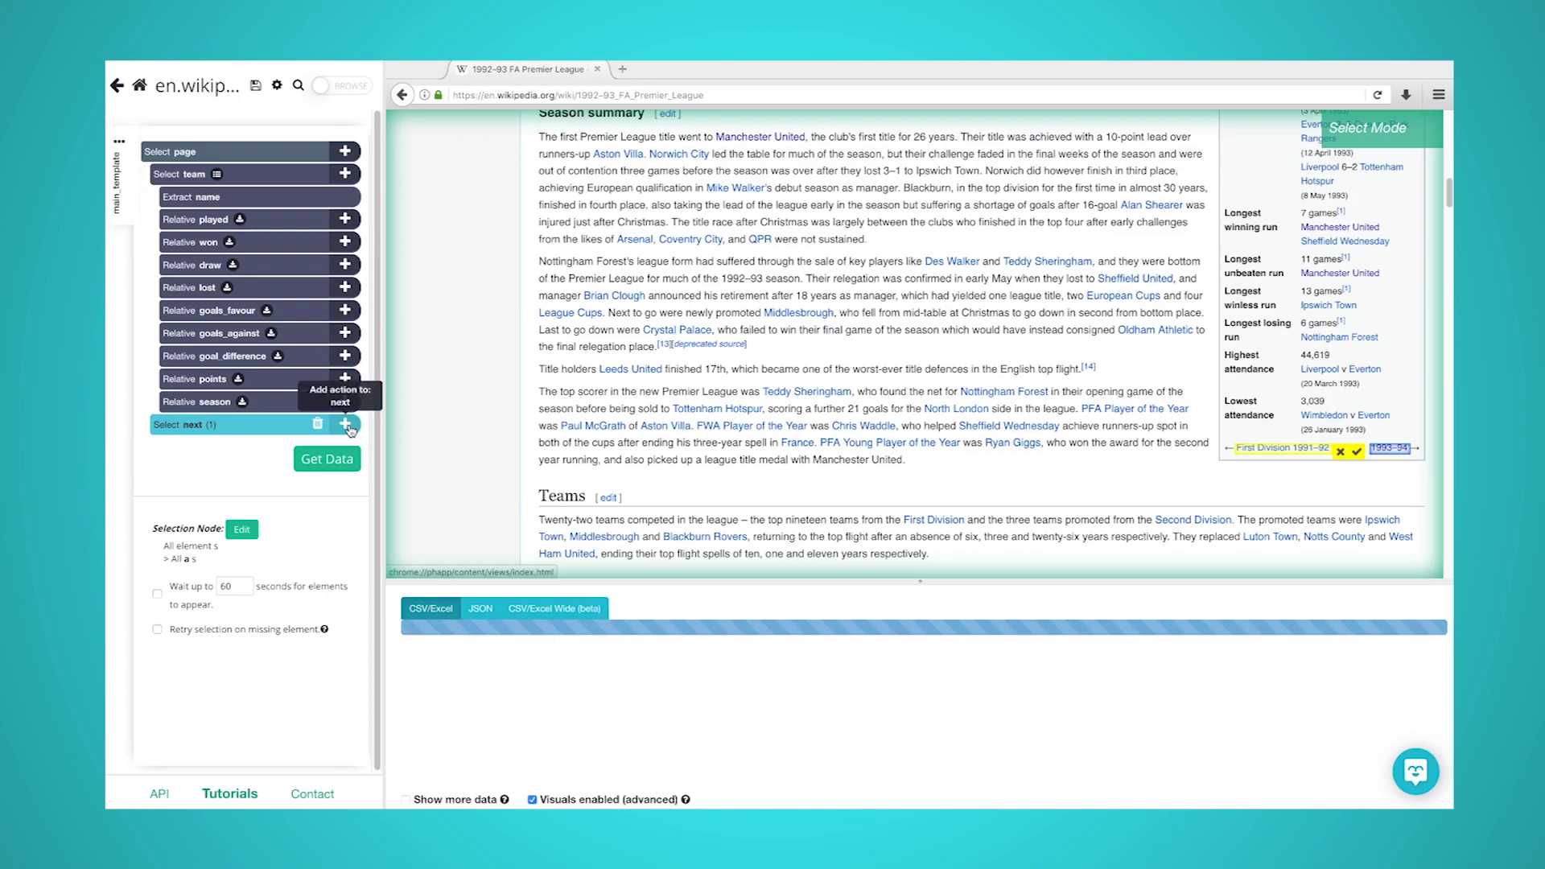
click(350, 429)
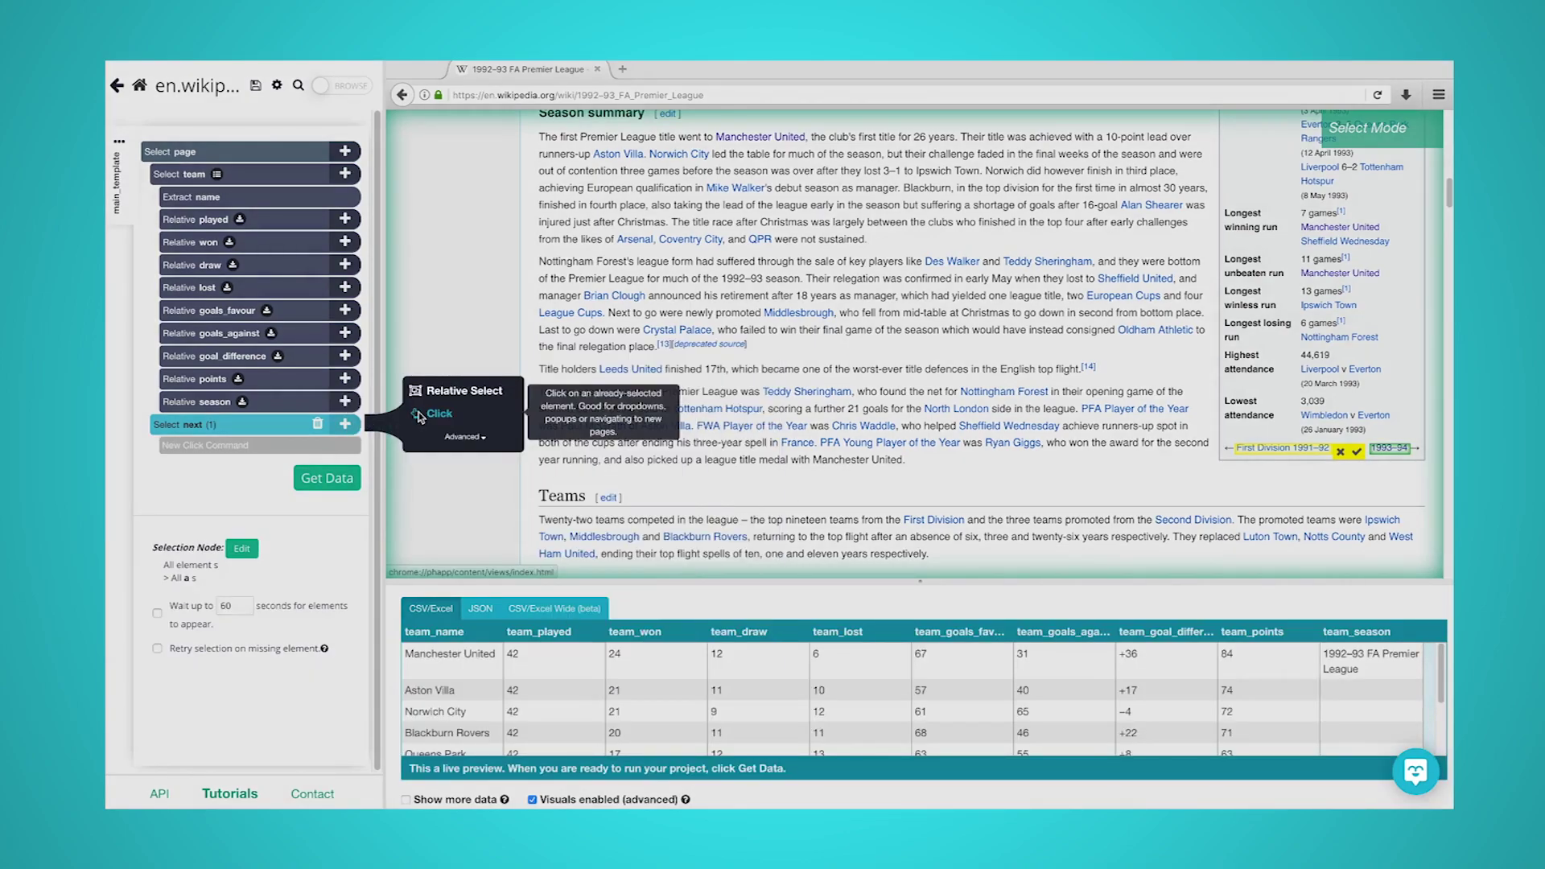
click(418, 417)
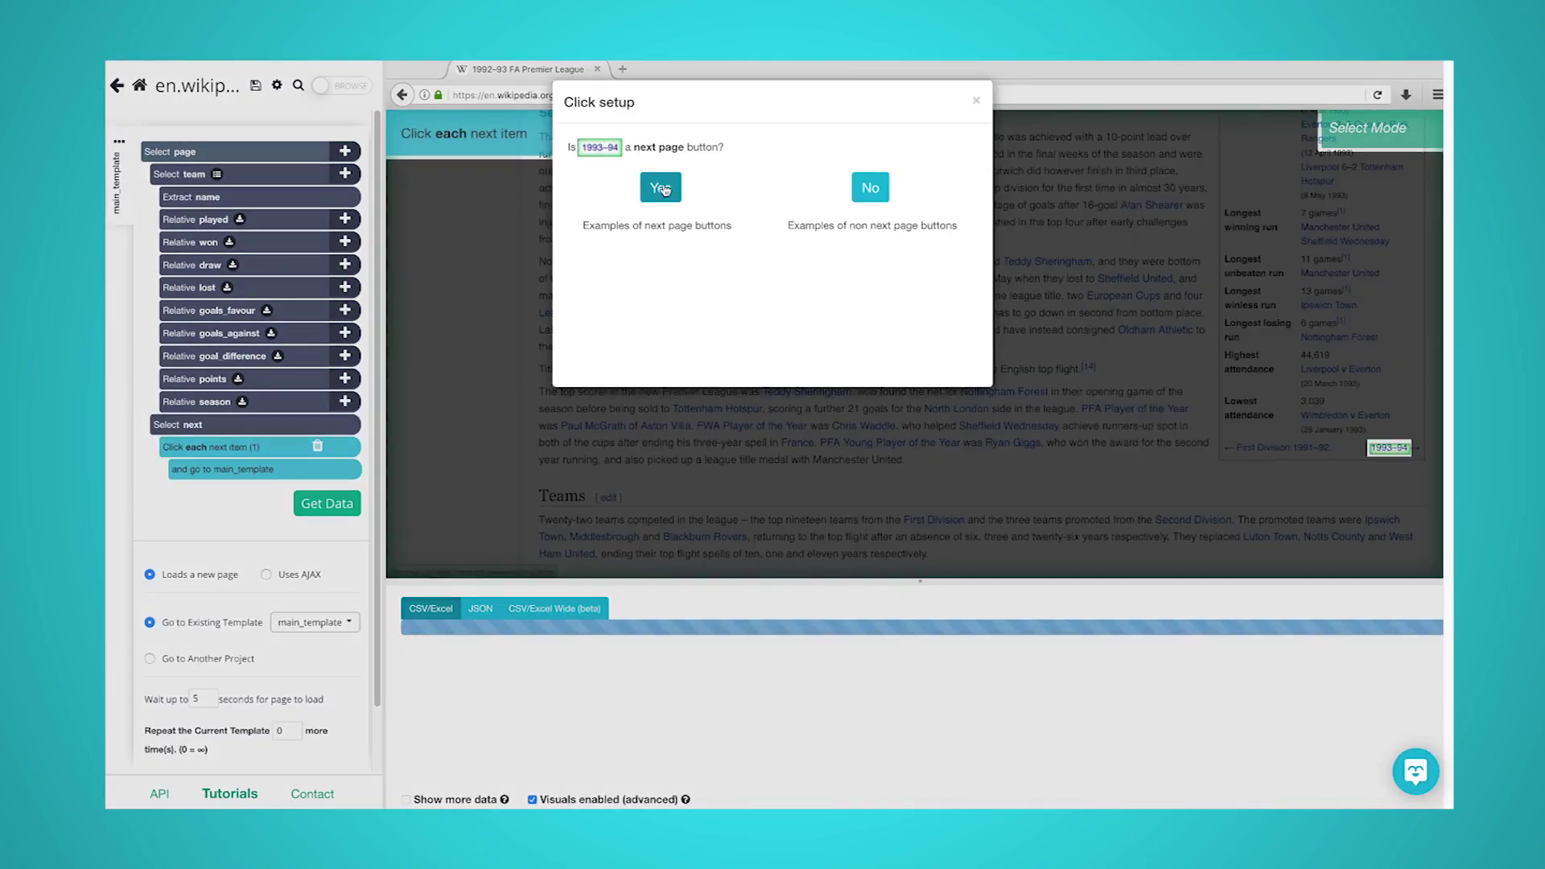
click(661, 188)
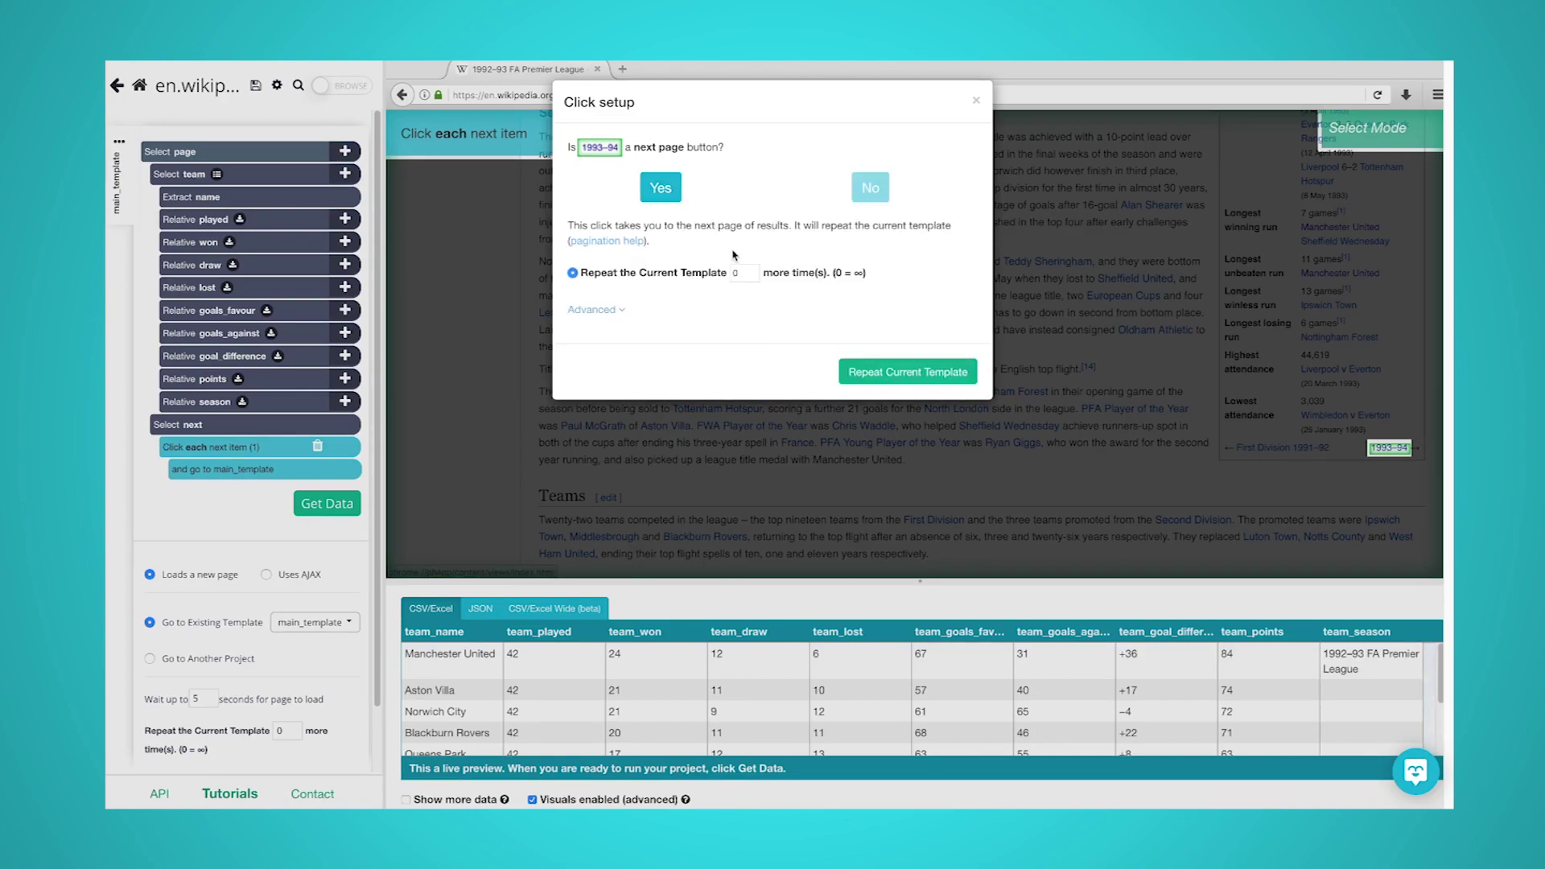
double_click(753, 276)
text(26)
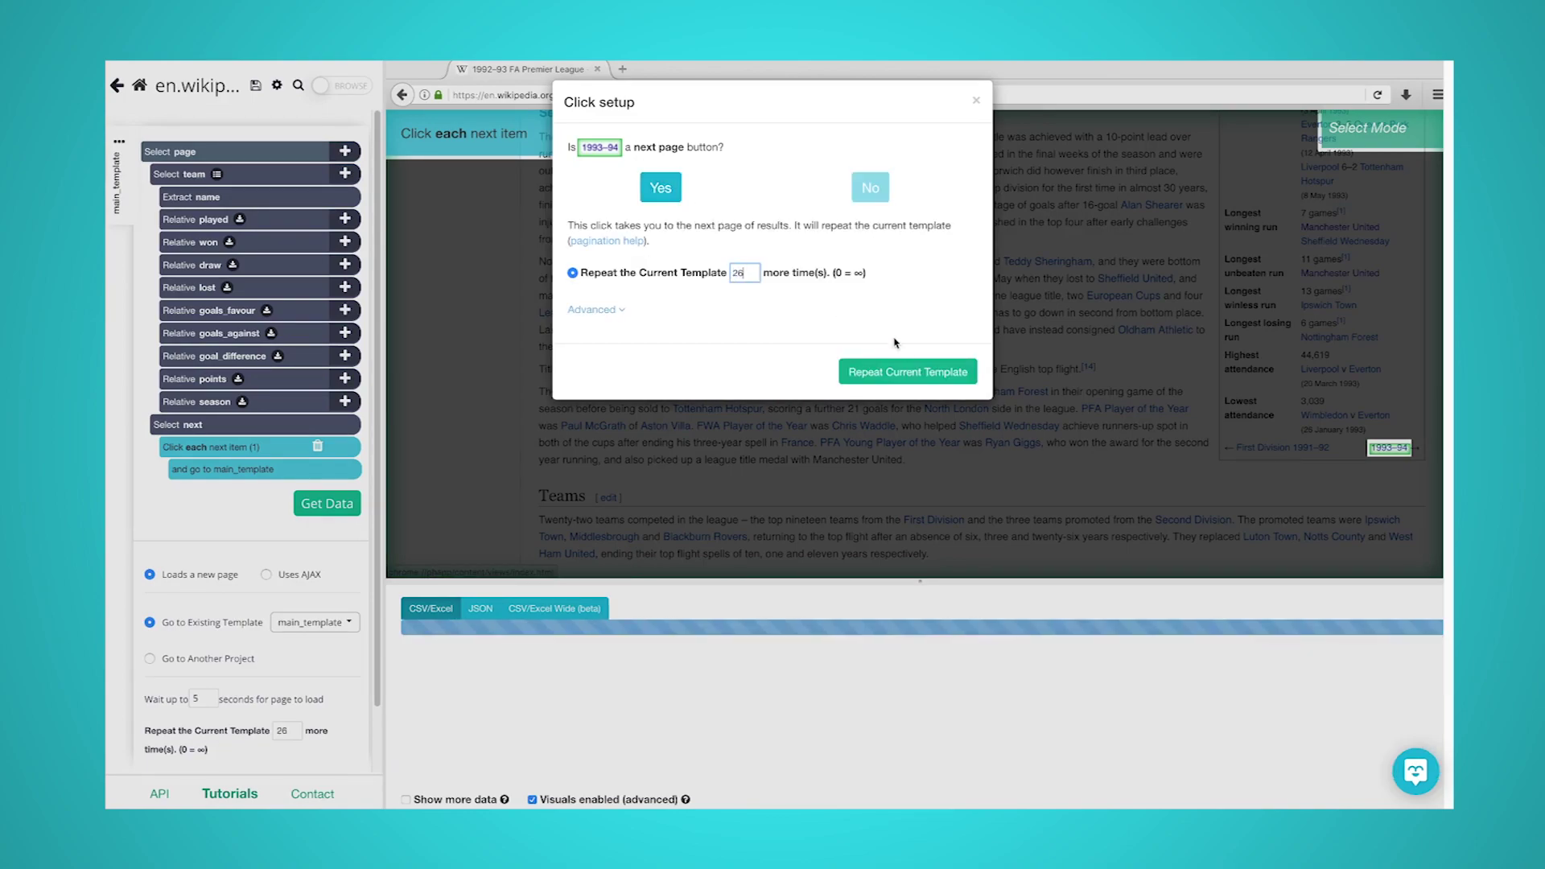
click(905, 372)
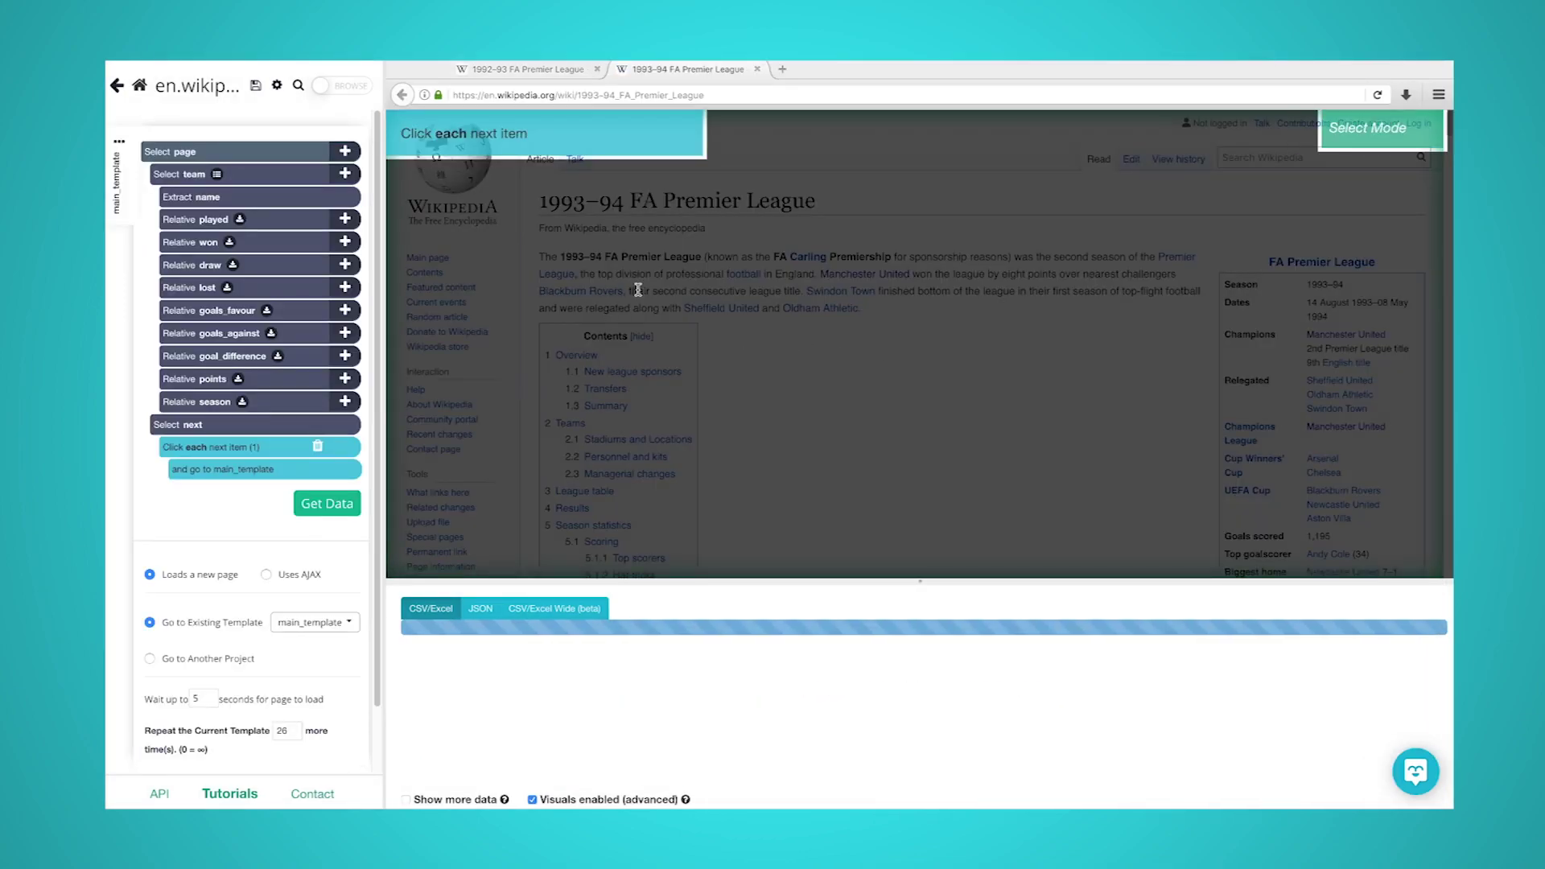
- Run the project with Get Data, then download the 27-page results as CSV/Excel
click(326, 507)
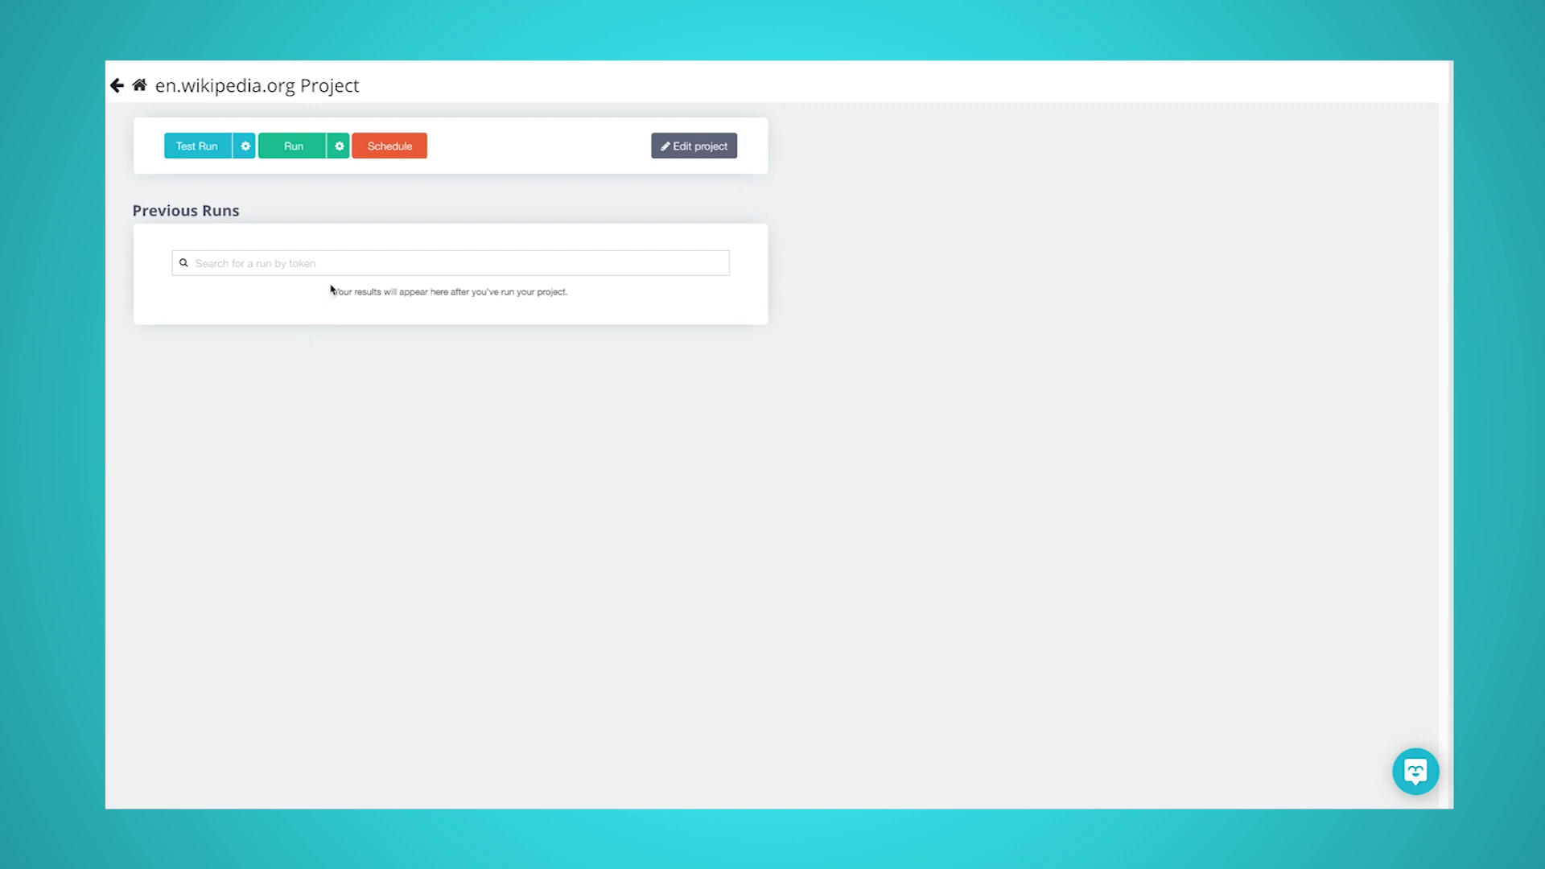
click(288, 154)
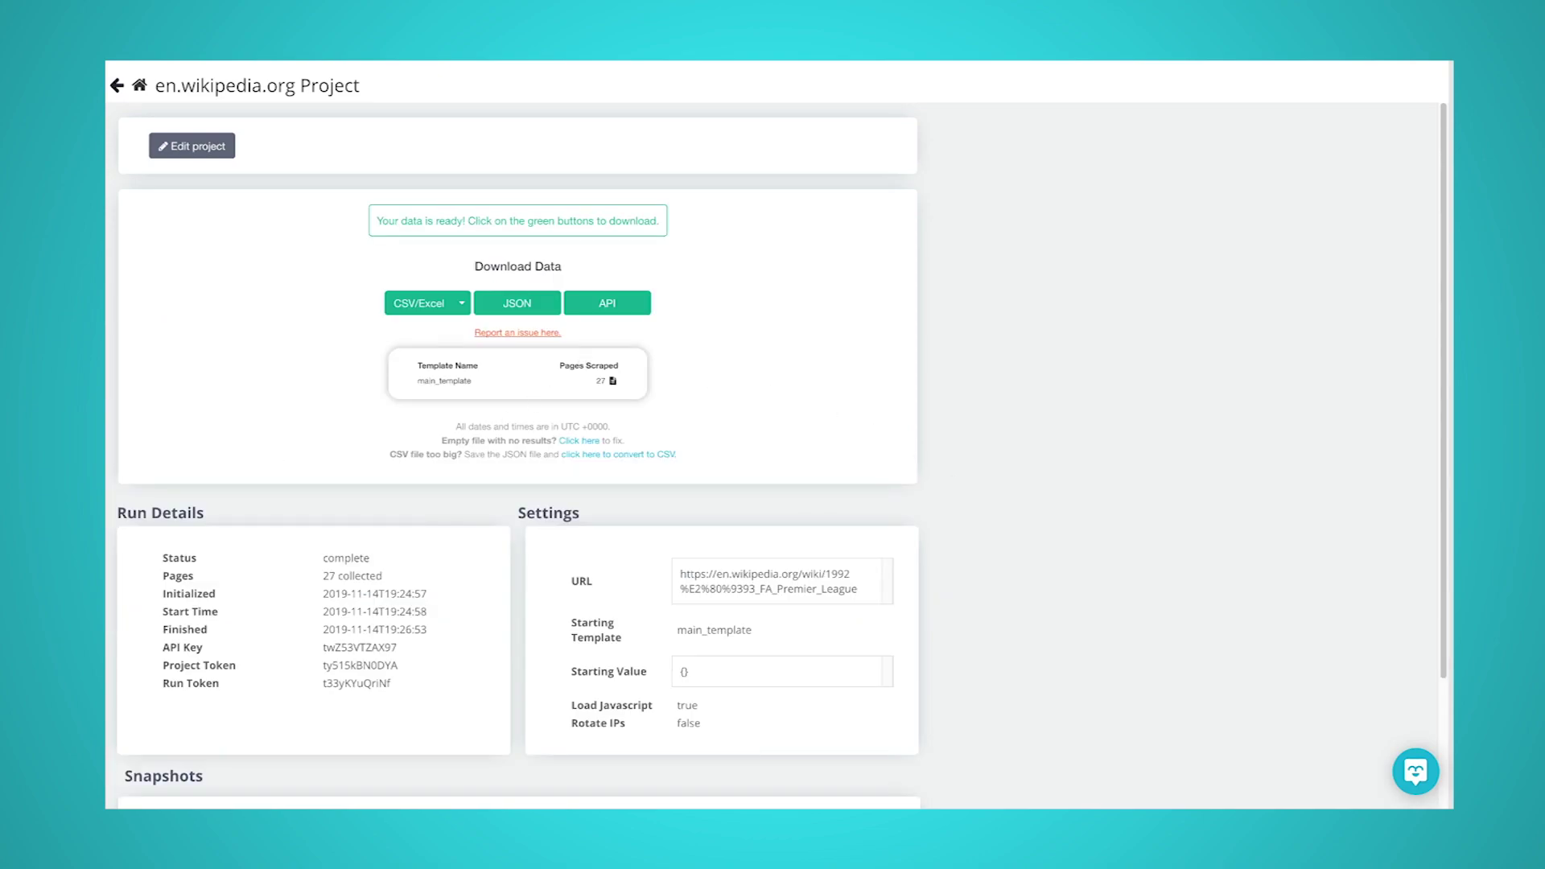
click(406, 306)
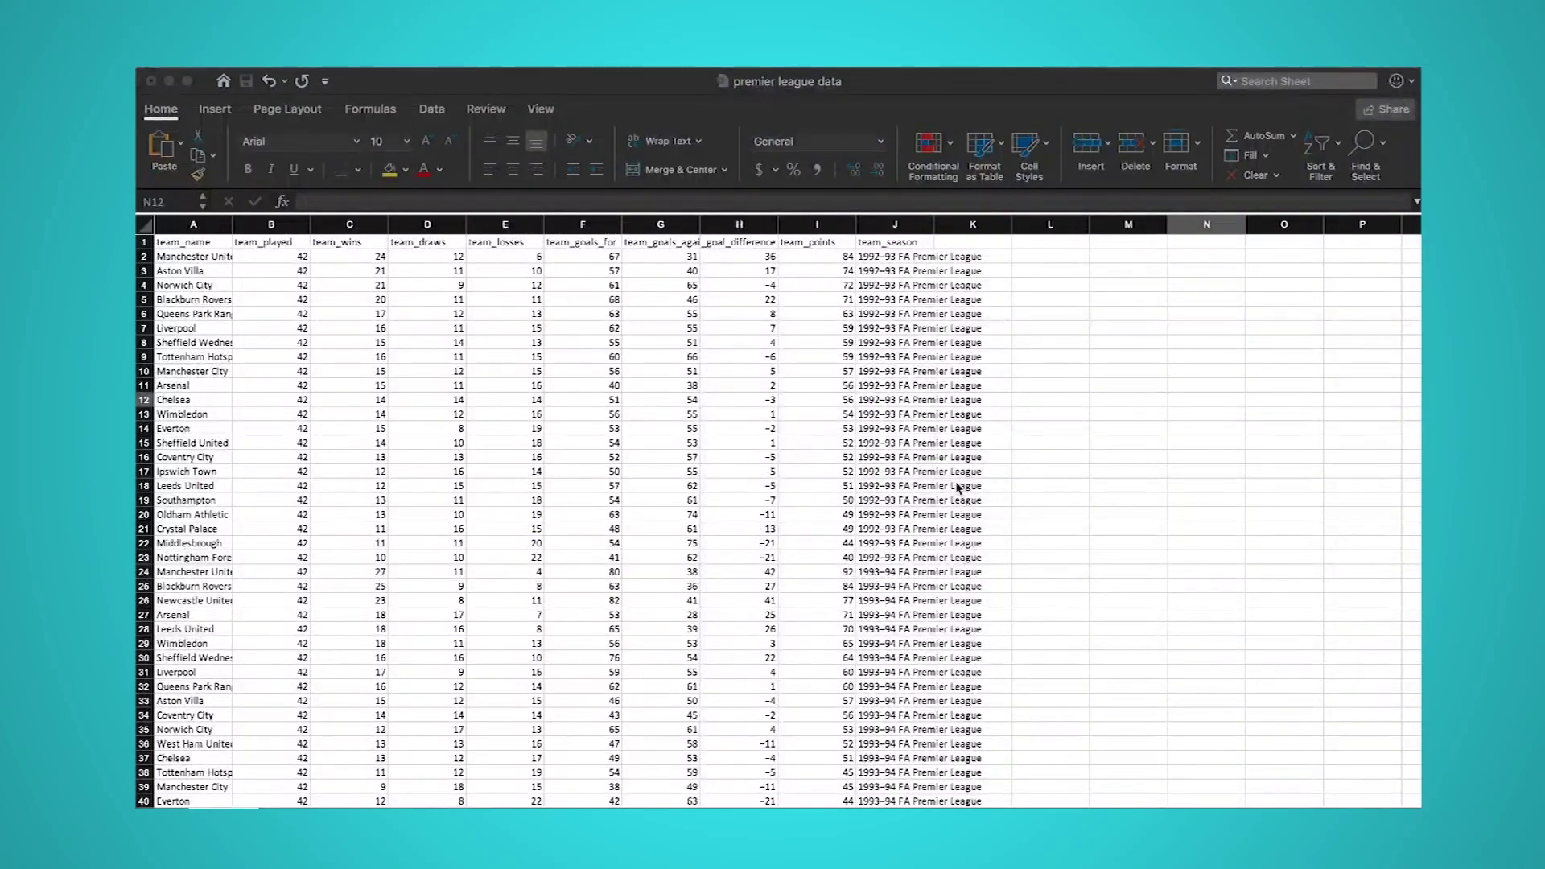
click(1146, 376)
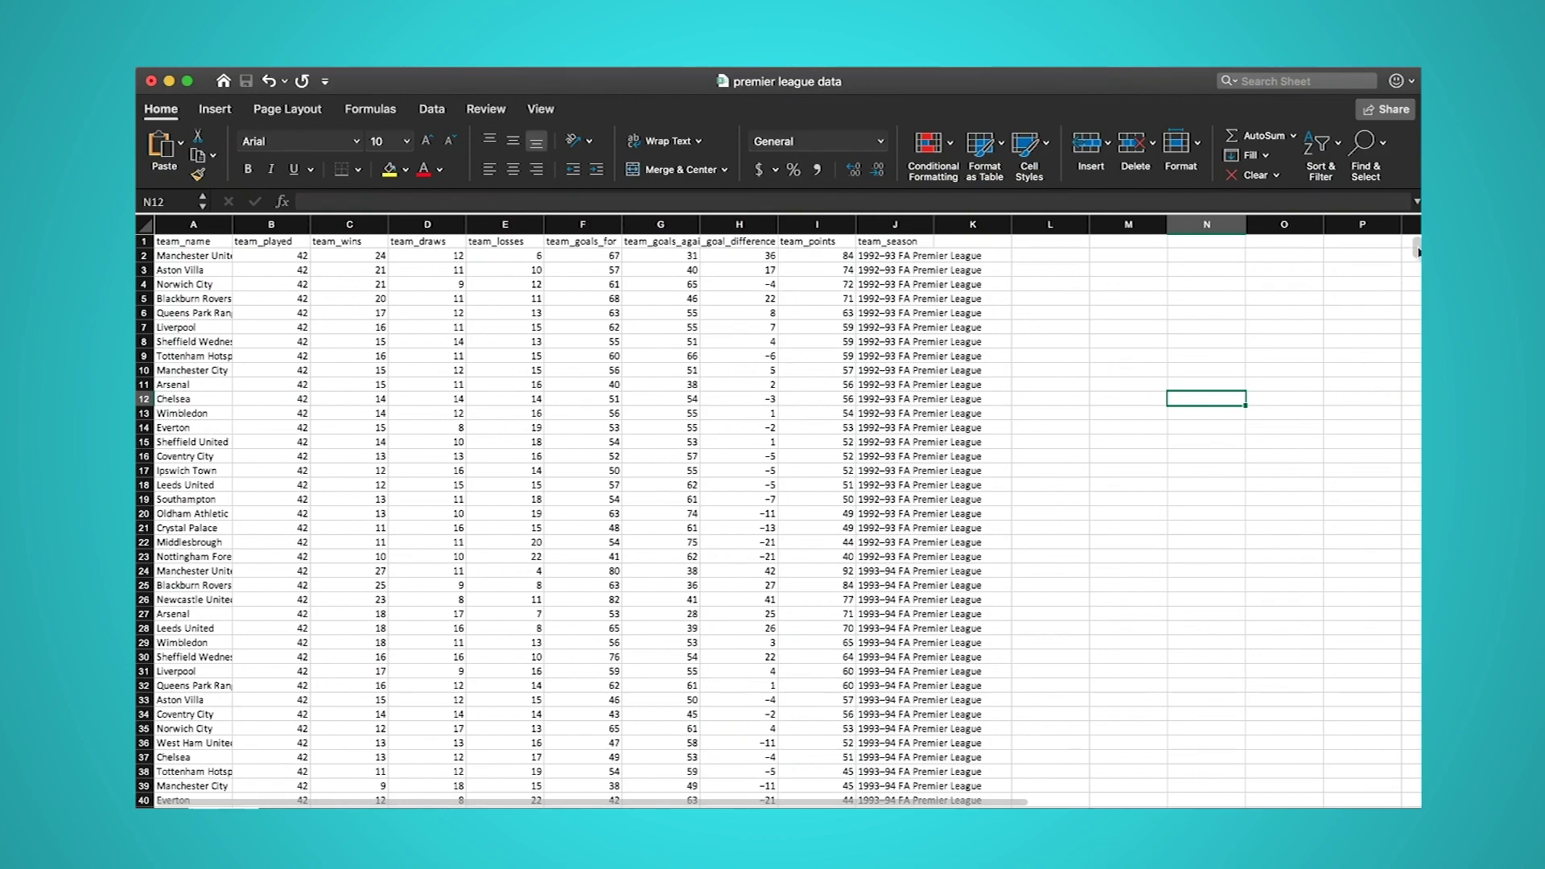
scroll(1414, 252, down, 5)
scroll(1414, 253, up, 5)
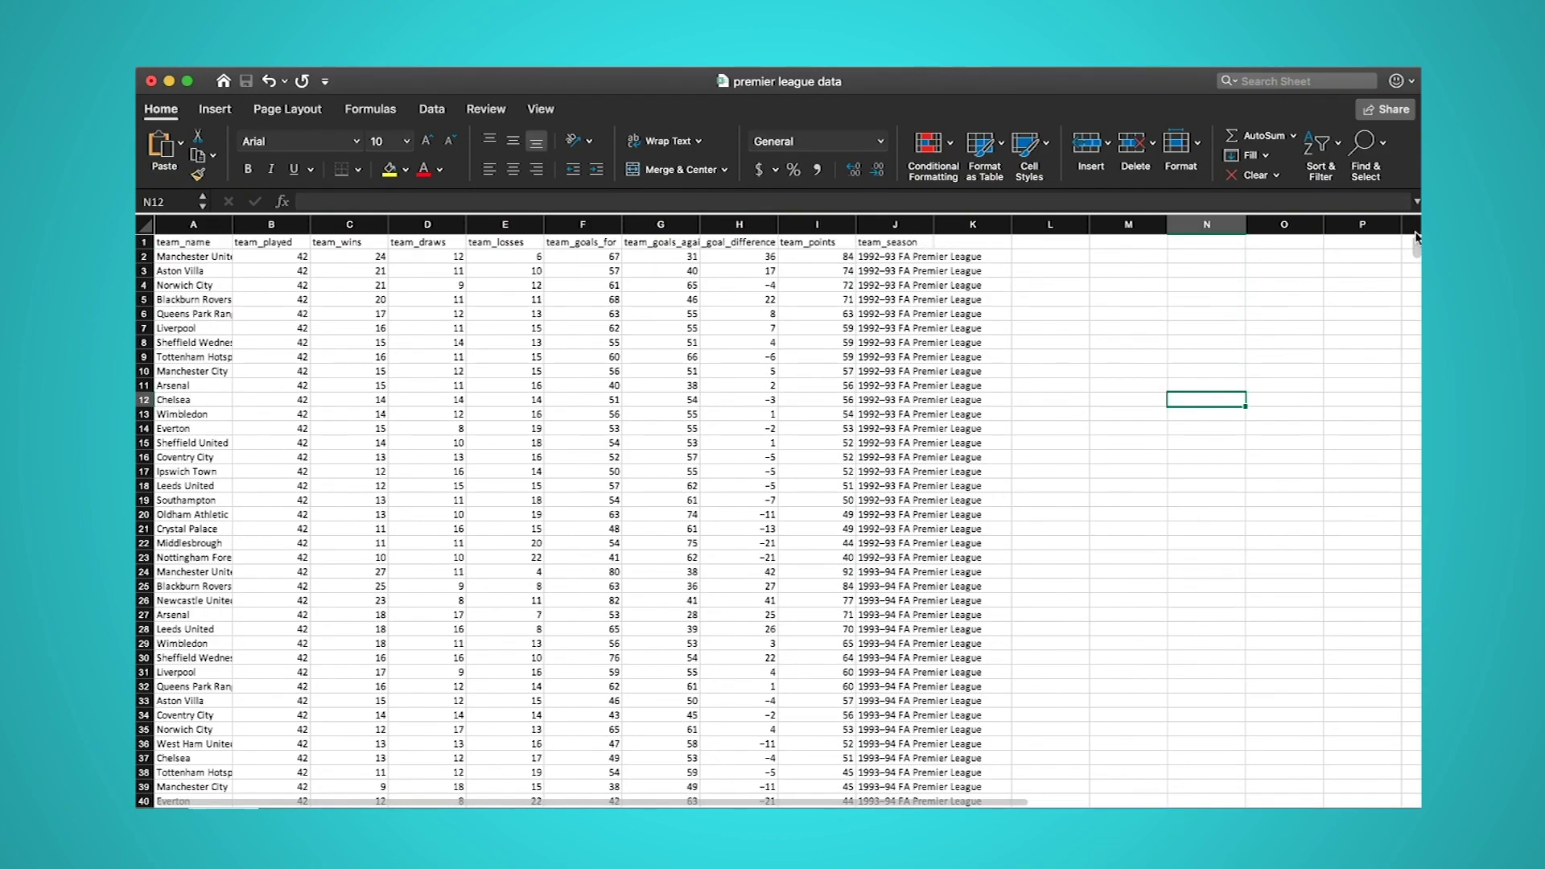
scroll(1414, 249, down, 8)
scroll(1409, 262, down, 3)
scroll(1408, 269, down, 3)
scroll(1406, 277, down, 3)
scroll(1405, 283, down, 3)
scroll(1405, 283, down, 3)
scroll(1400, 286, down, 3)
scroll(1399, 287, down, 3)
scroll(1398, 288, down, 3)
scroll(1398, 302, down, 3)
scroll(1398, 304, down, 3)
scroll(1397, 305, down, 3)
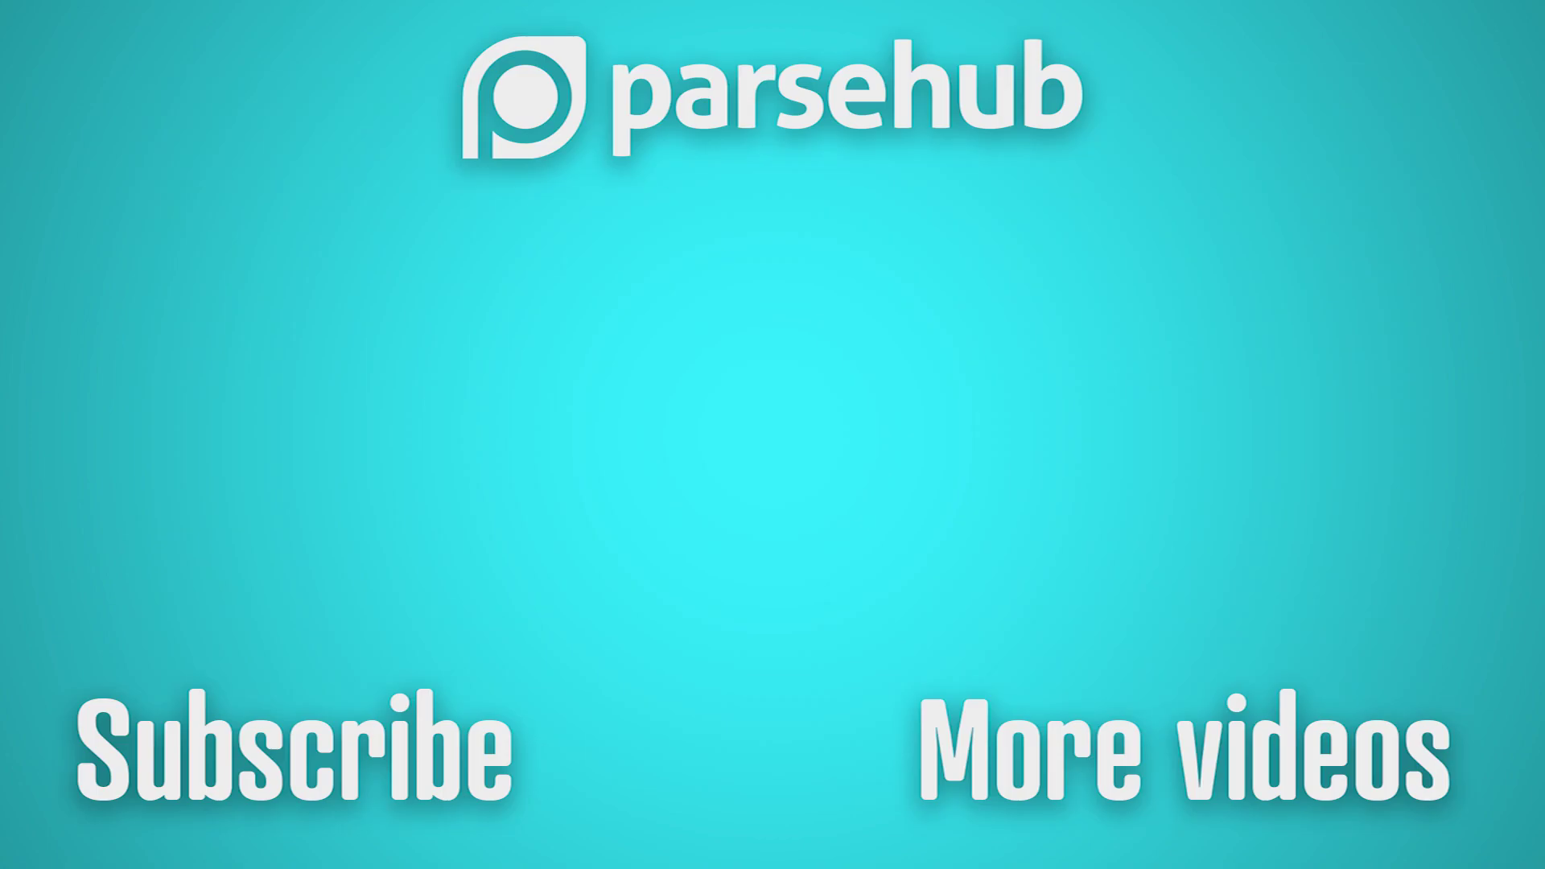